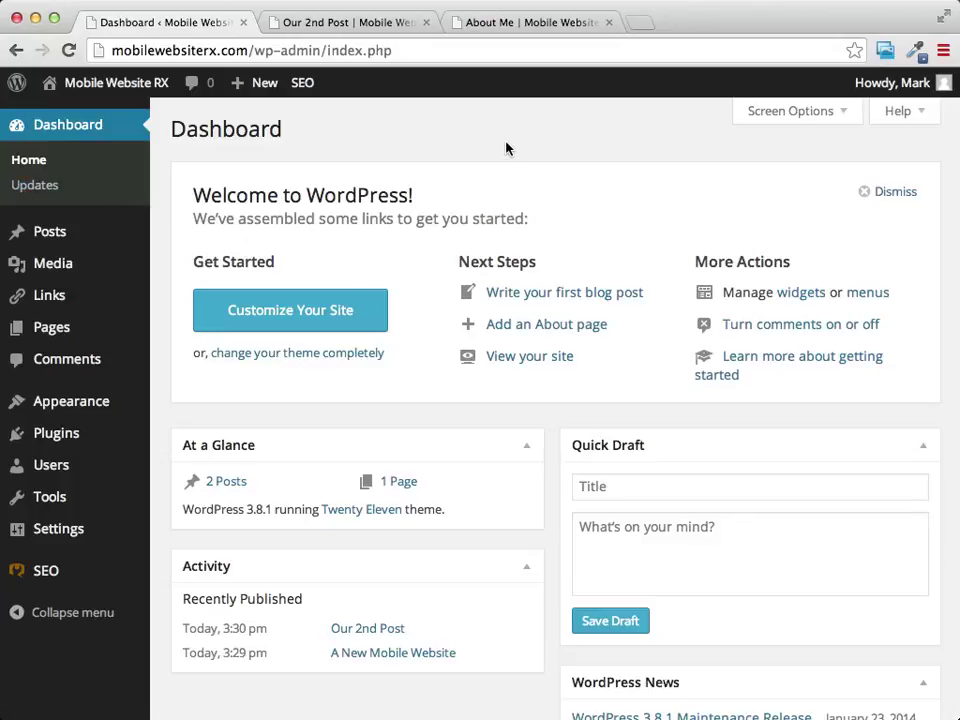
View the site's second post and its home page, and return to the admin dashboard.
left_click(362, 30)
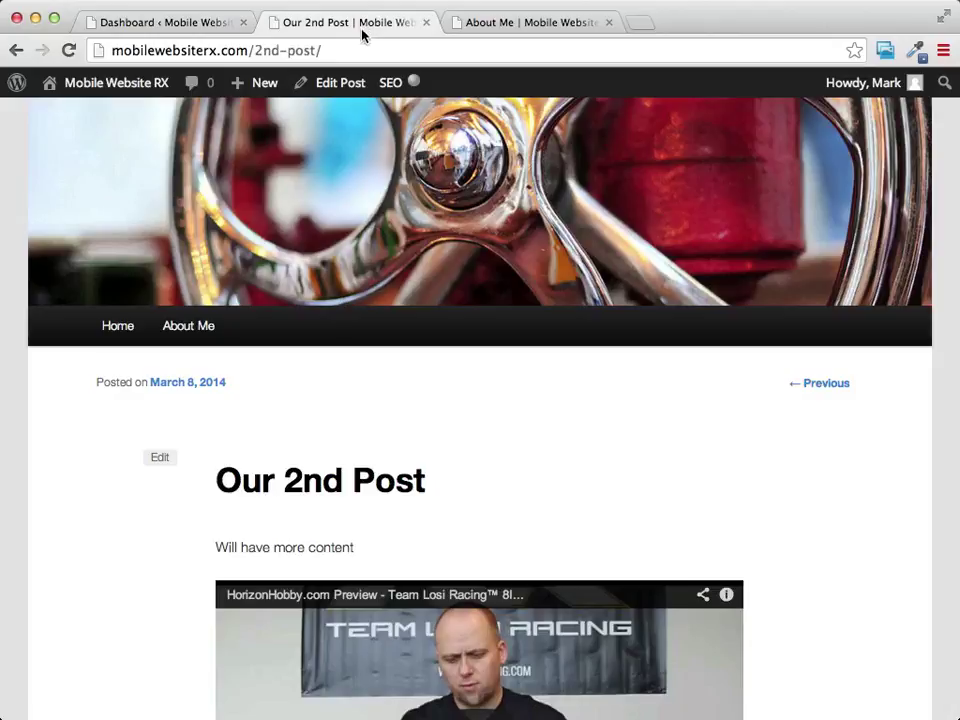
left_click(111, 331)
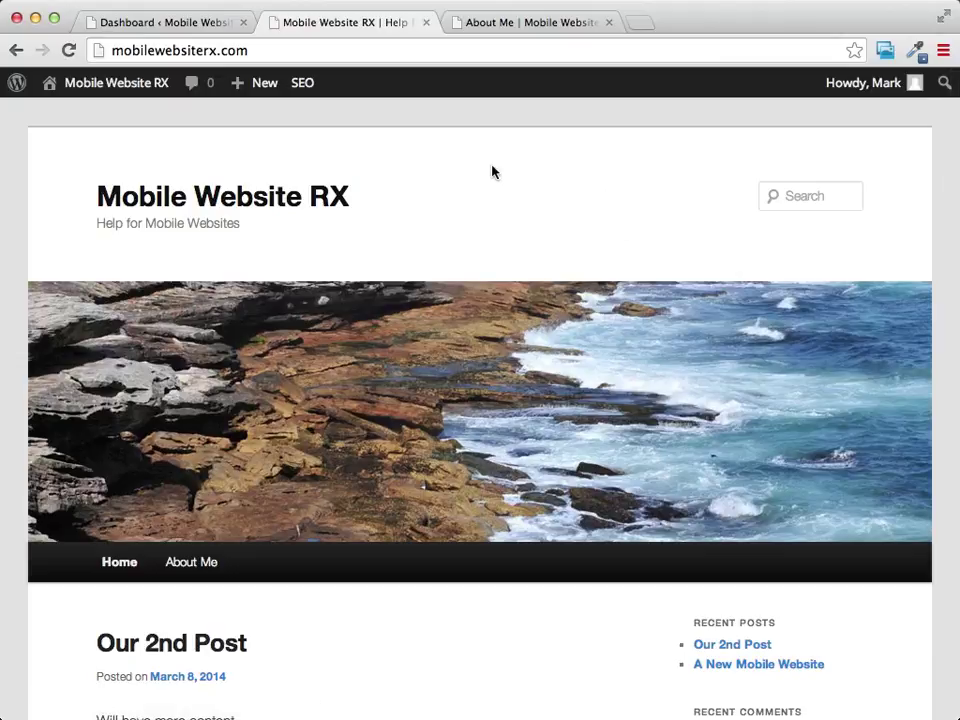
left_click(154, 24)
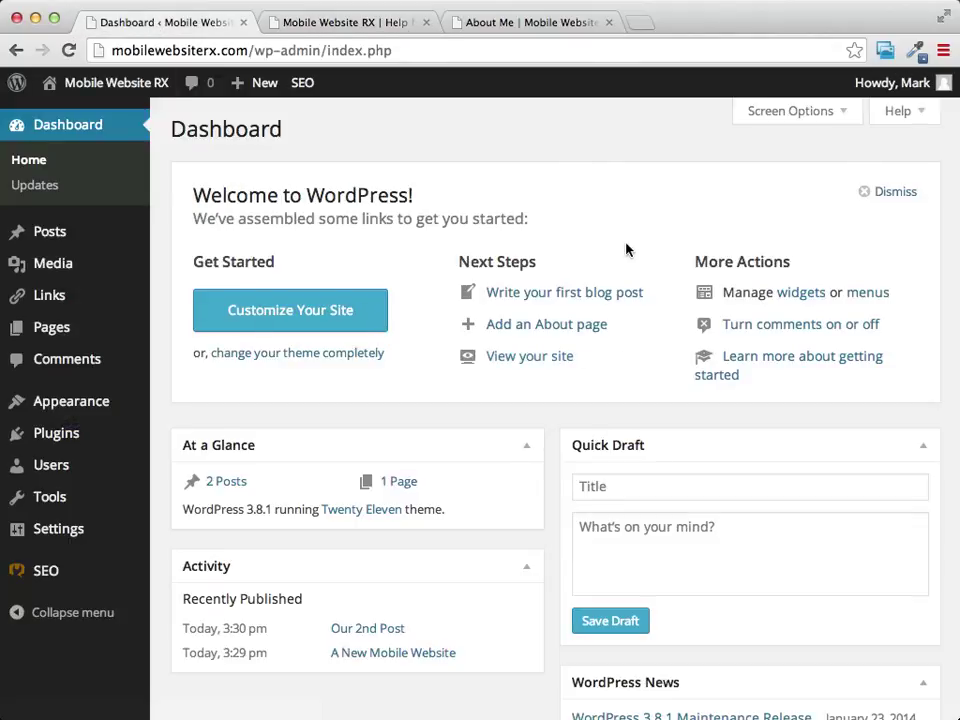
scroll(627, 251, "down", 2)
scroll(626, 251, "up", 2)
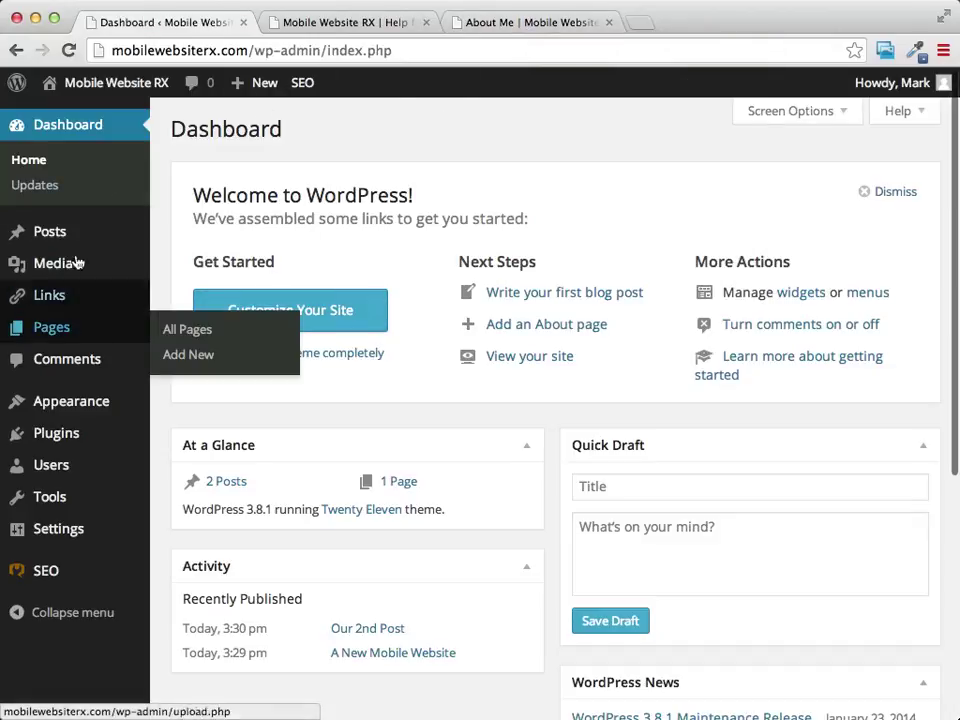
Set the Twenty Eleven theme's color scheme to Dark in the theme options and save the changes.
mouse_move(80, 403)
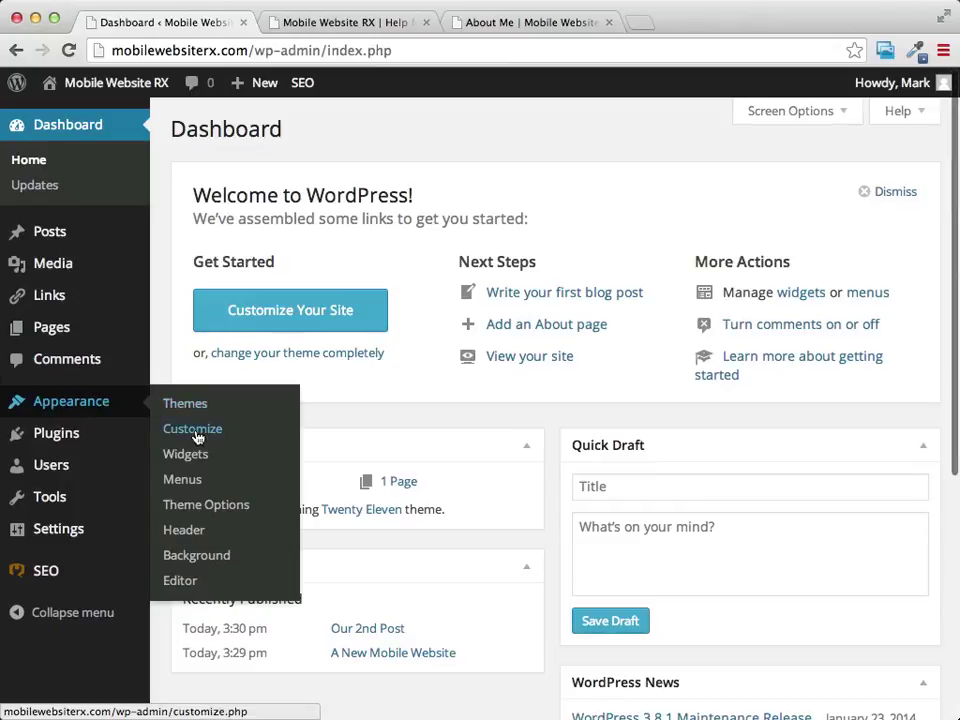
left_click(221, 510)
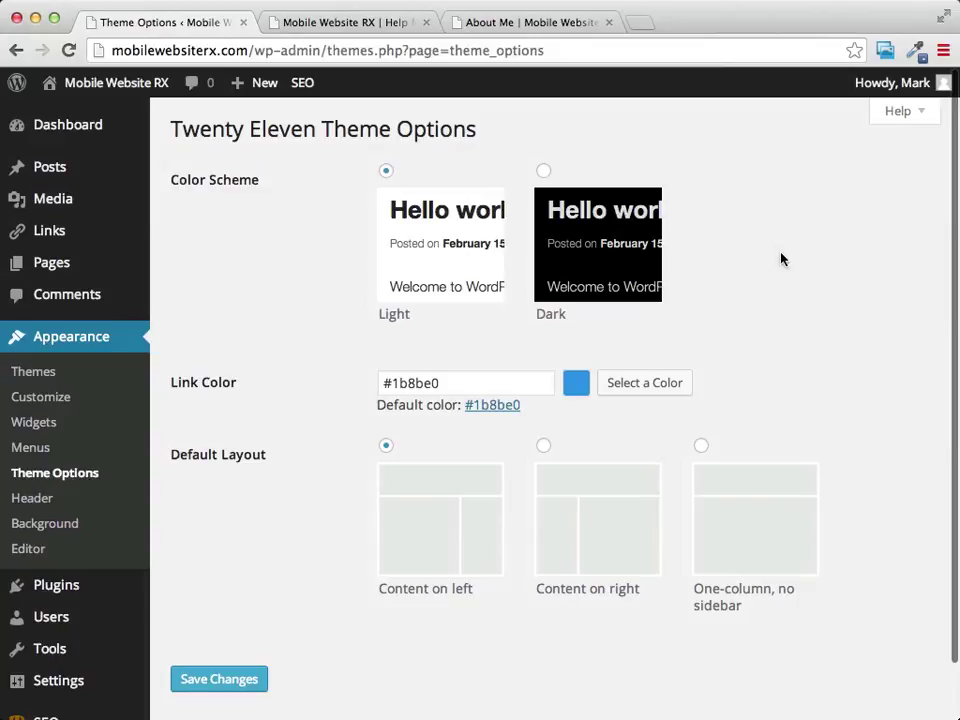
scroll(783, 259, "down", 1)
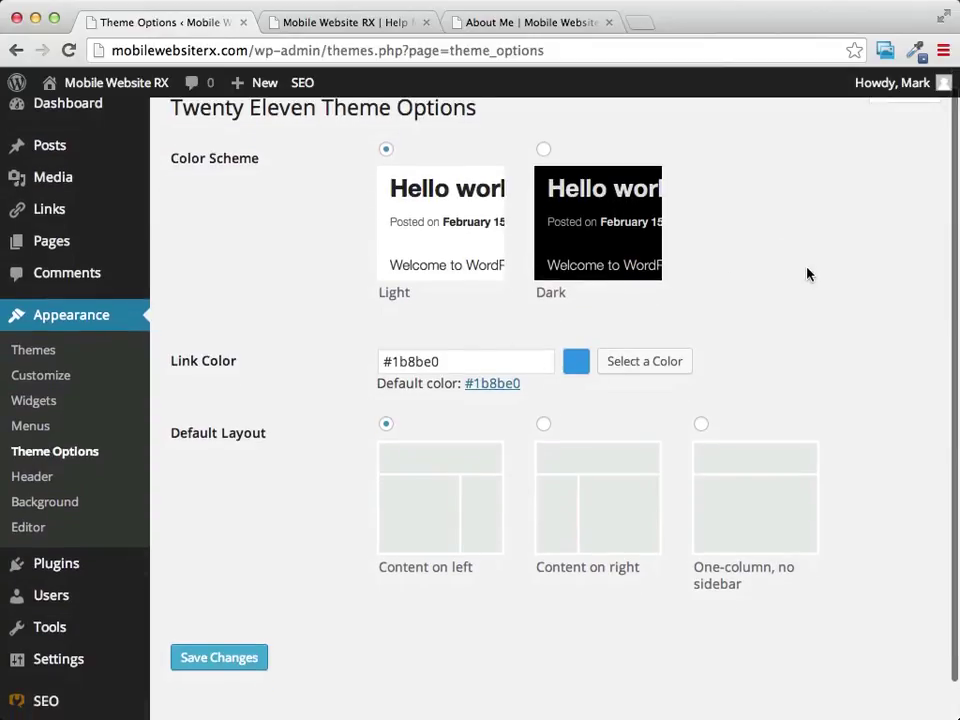
scroll(808, 272, "down", 2)
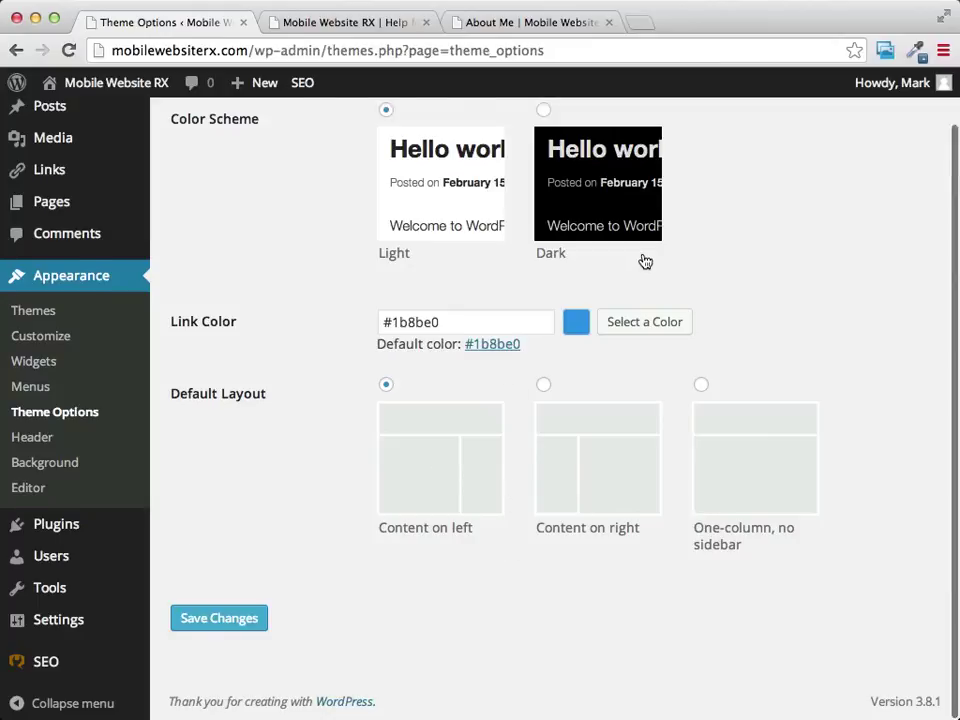
scroll(640, 250, "up", 2)
left_click(543, 171)
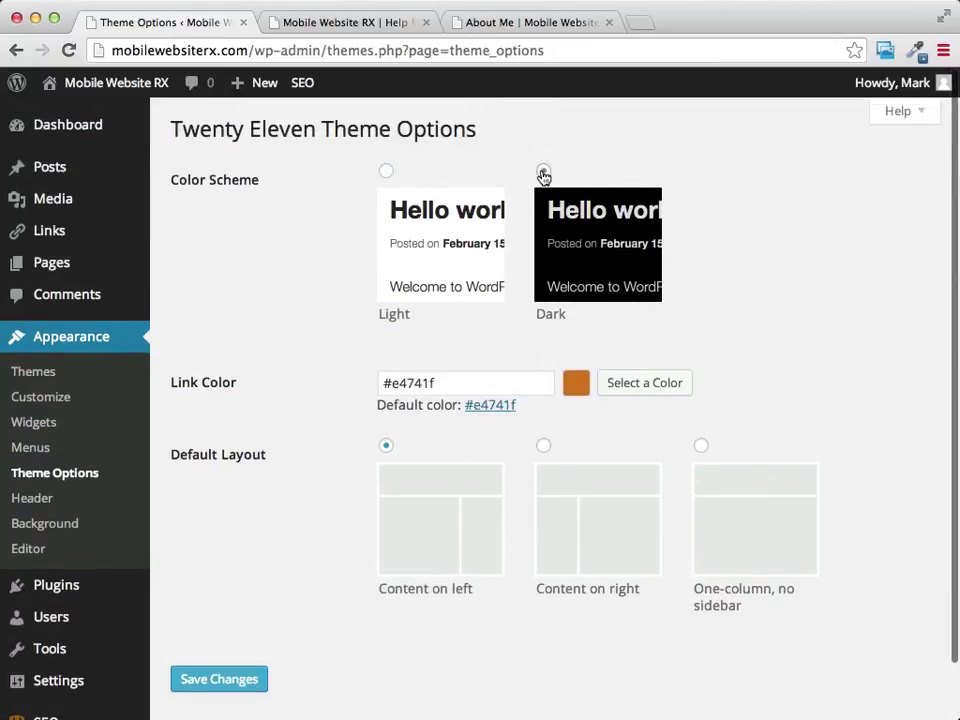
scroll(778, 190, "down", 1)
scroll(778, 190, "down", 1)
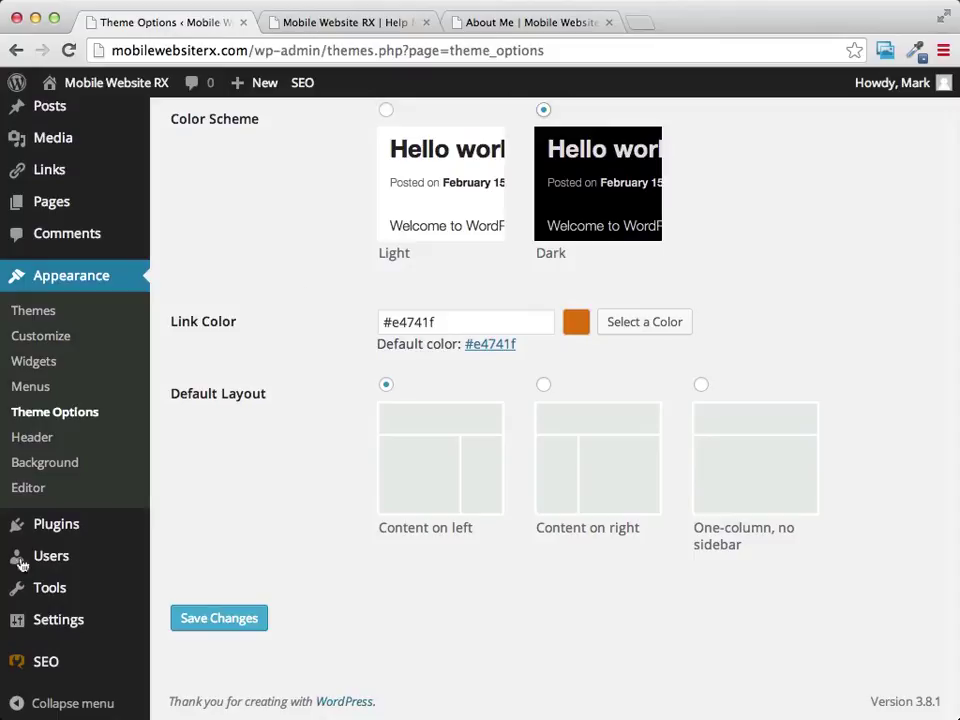
left_click(246, 625)
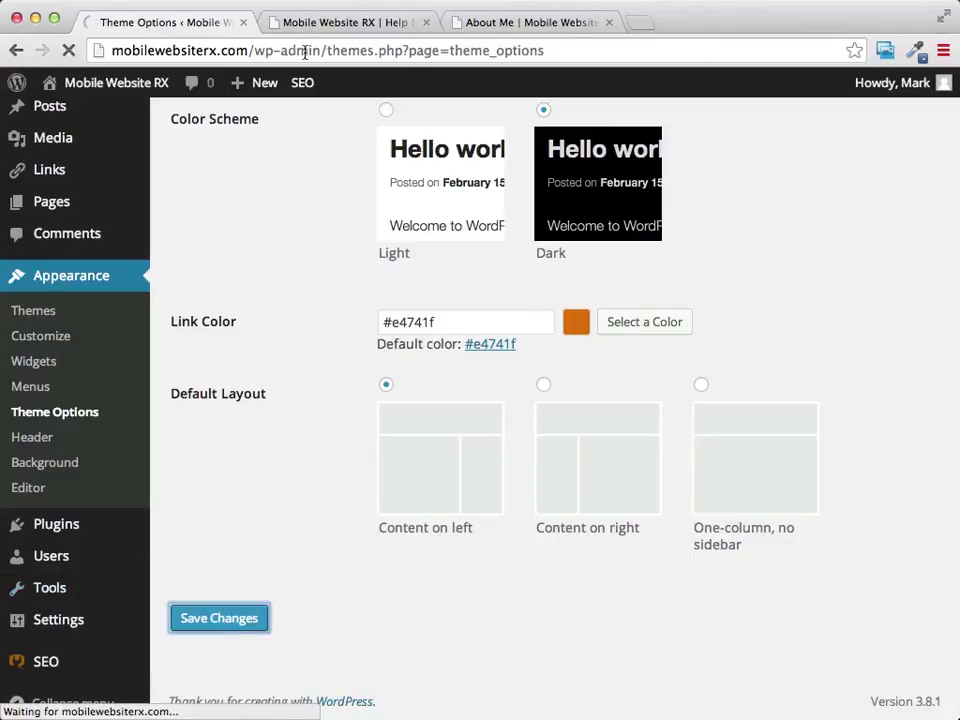
Reload the live home page and look over its design from header to footer.
left_click(371, 20)
mouse_move(88, 72)
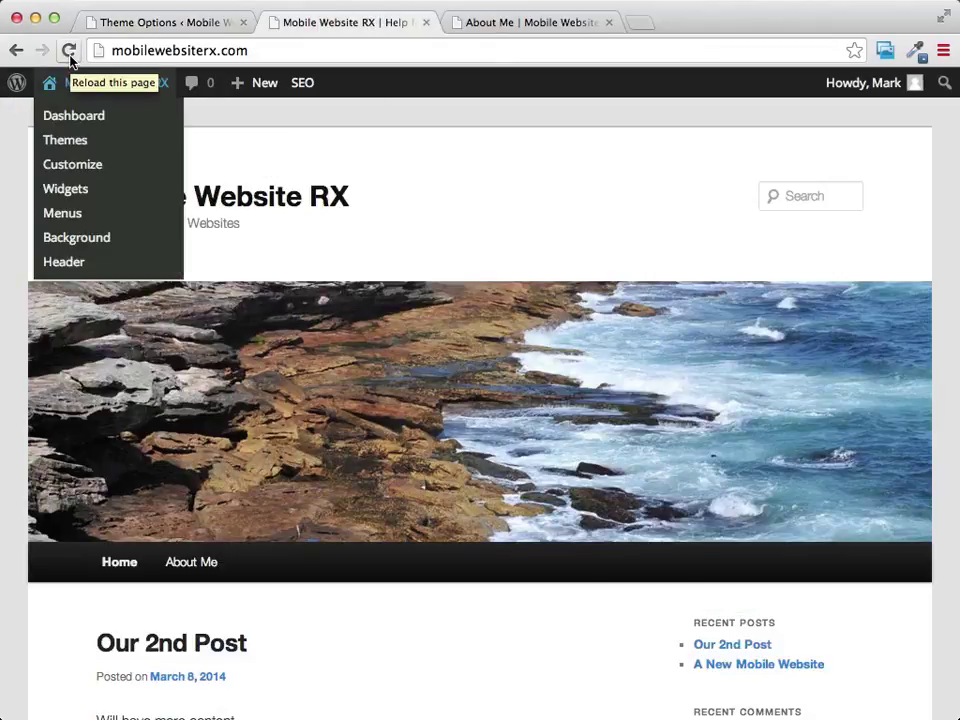
left_click(69, 55)
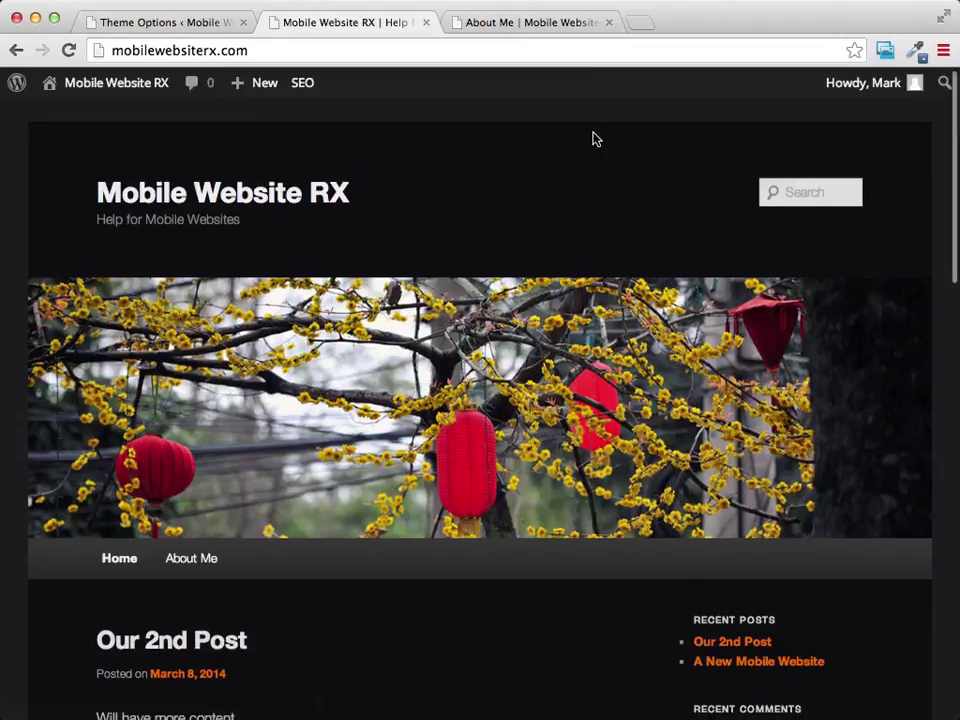
scroll(594, 139, "down", 10)
scroll(594, 139, "up", 10)
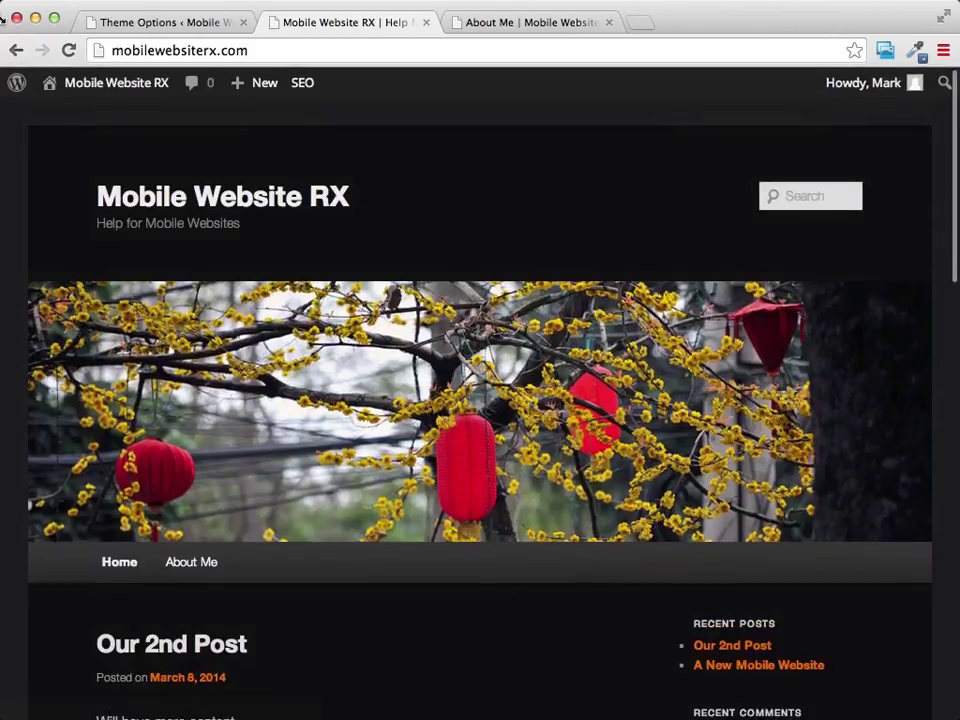
Open the theme's custom header settings from the admin area and dismiss the notice about choosing an image from the library.
left_click(180, 24)
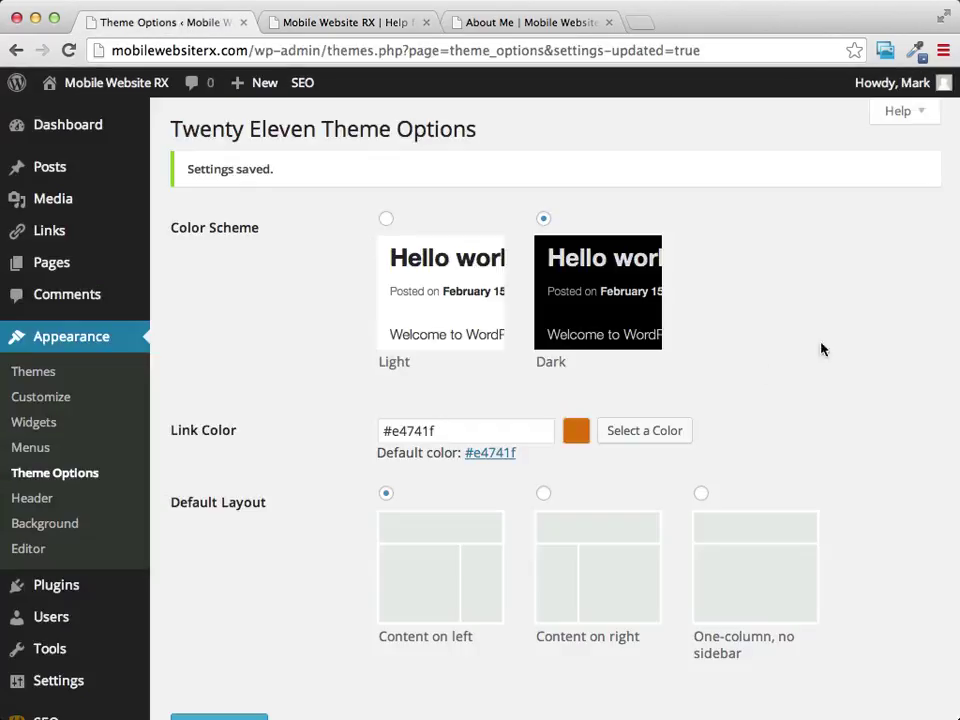
scroll(714, 266, "down", 3)
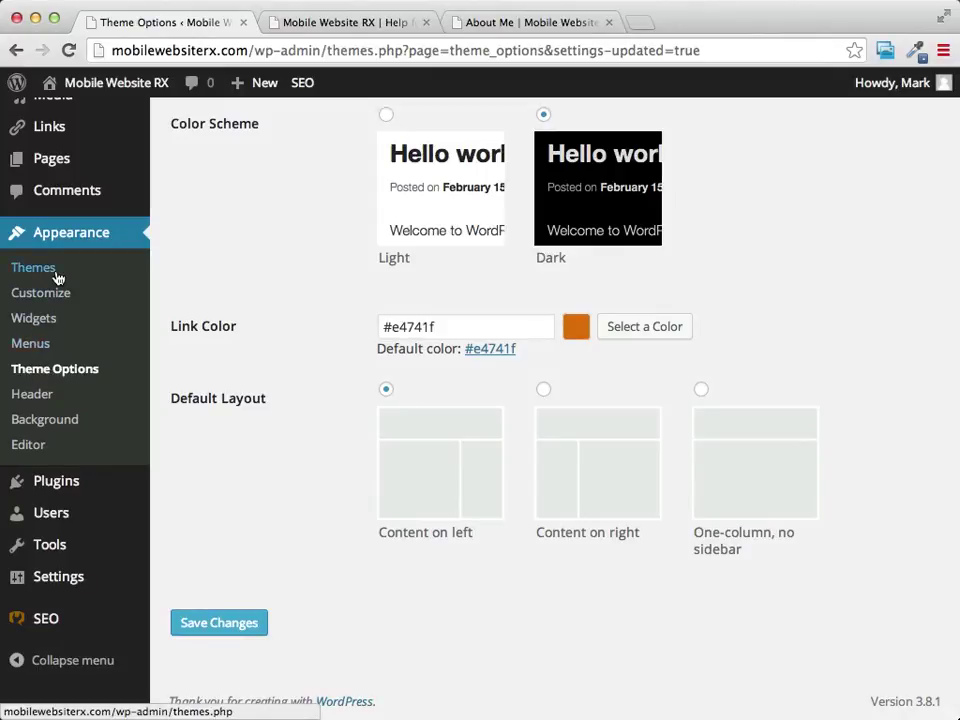
left_click(30, 397)
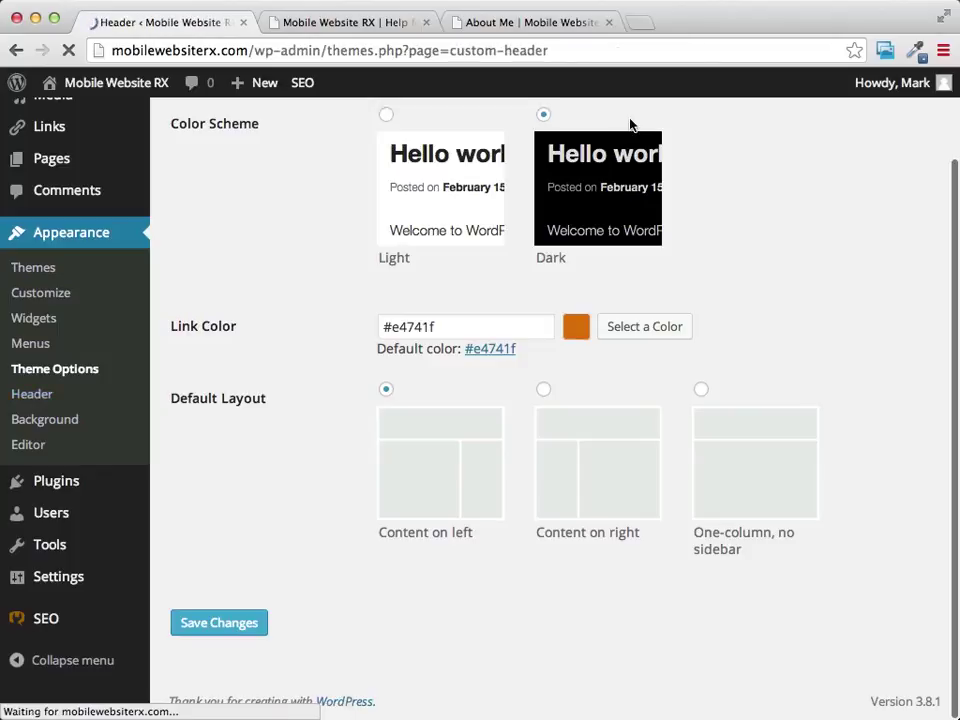
scroll(735, 204, "down", 3)
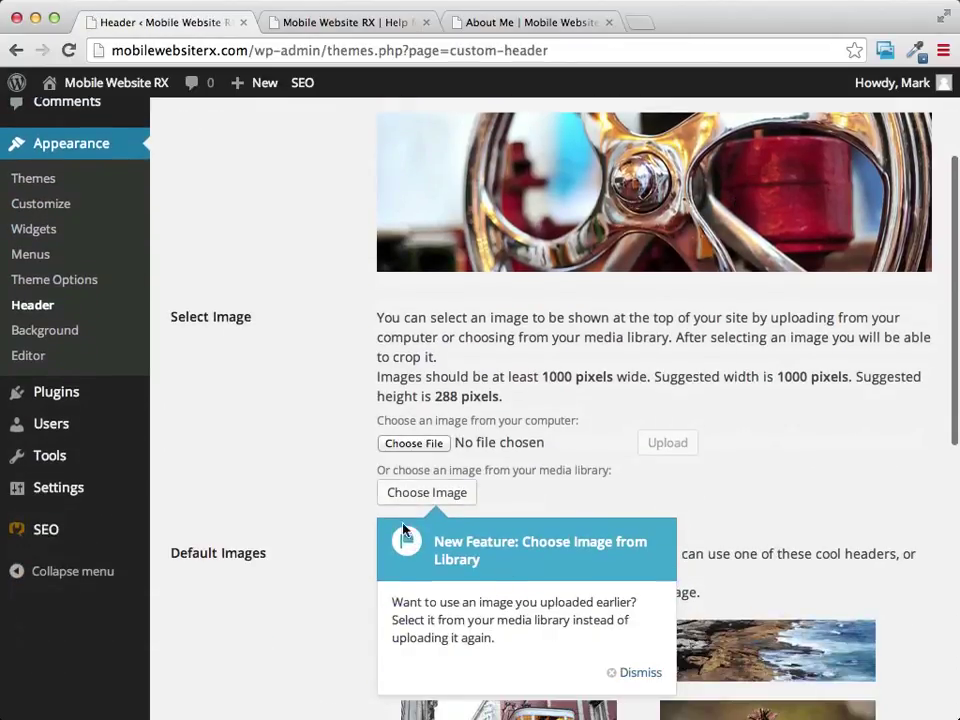
scroll(276, 379, "down", 2)
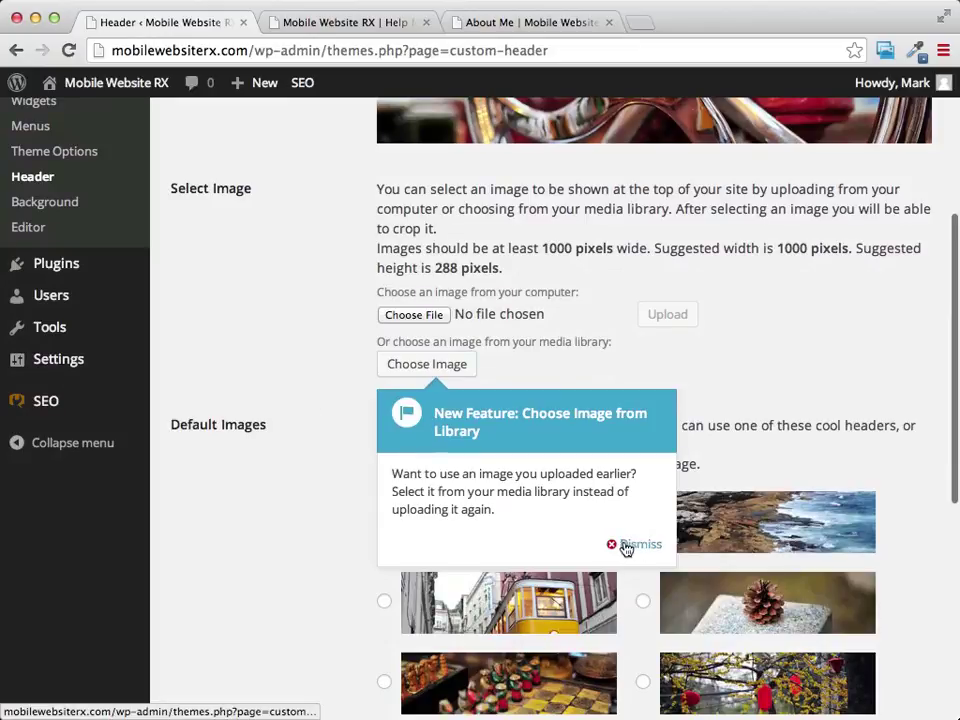
left_click(615, 547)
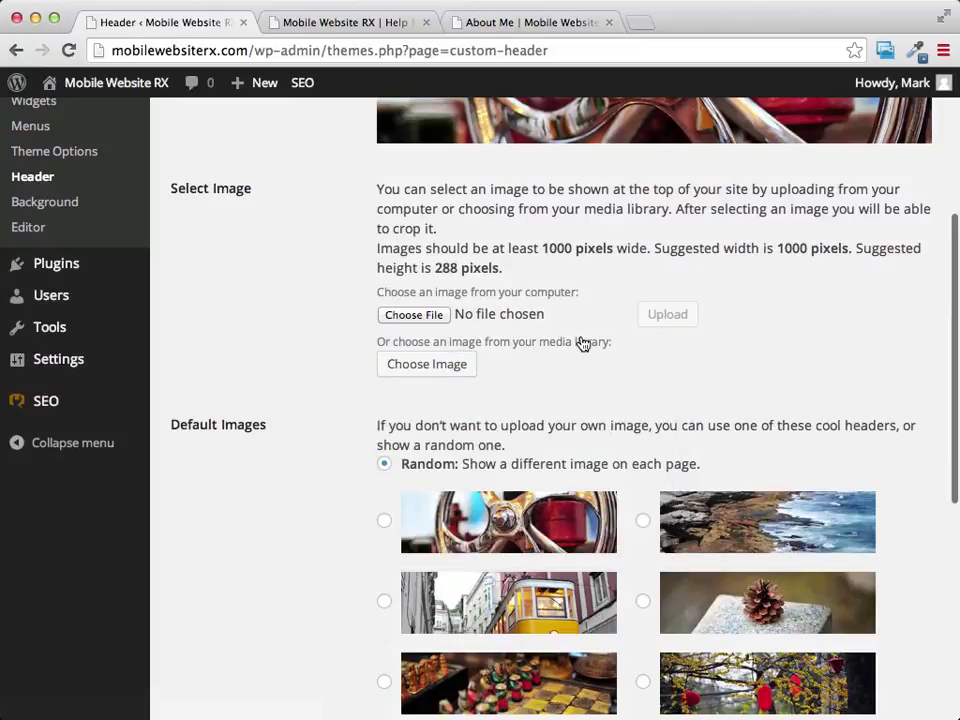
Remove the header image, keep the header text shown, and save the custom header settings.
scroll(581, 343, "up", 5)
scroll(574, 321, "down", 2)
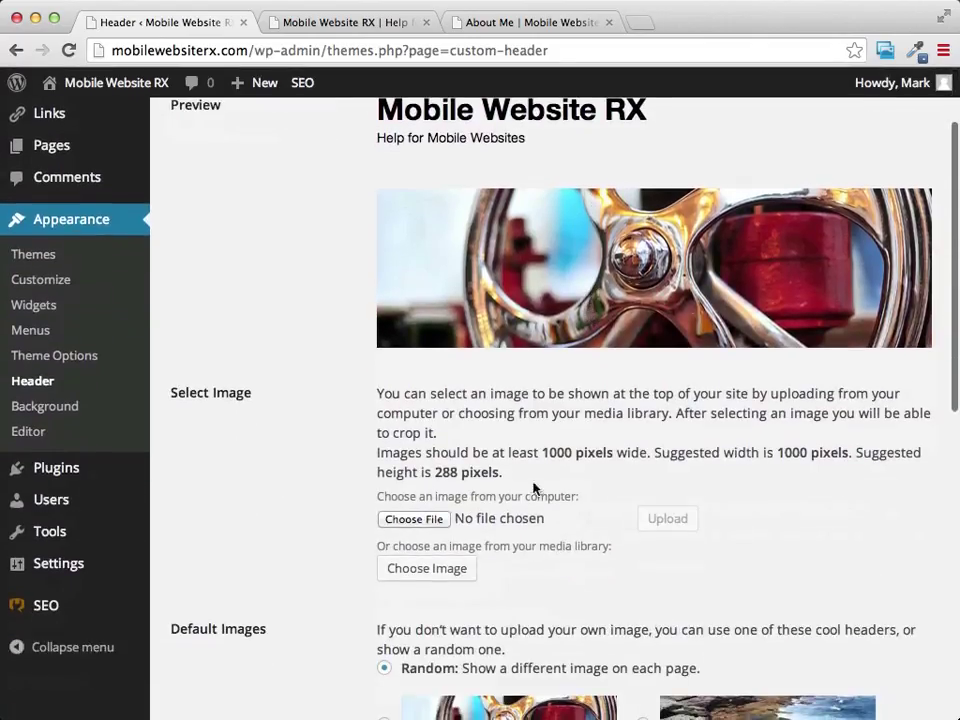
scroll(507, 362, "down", 6)
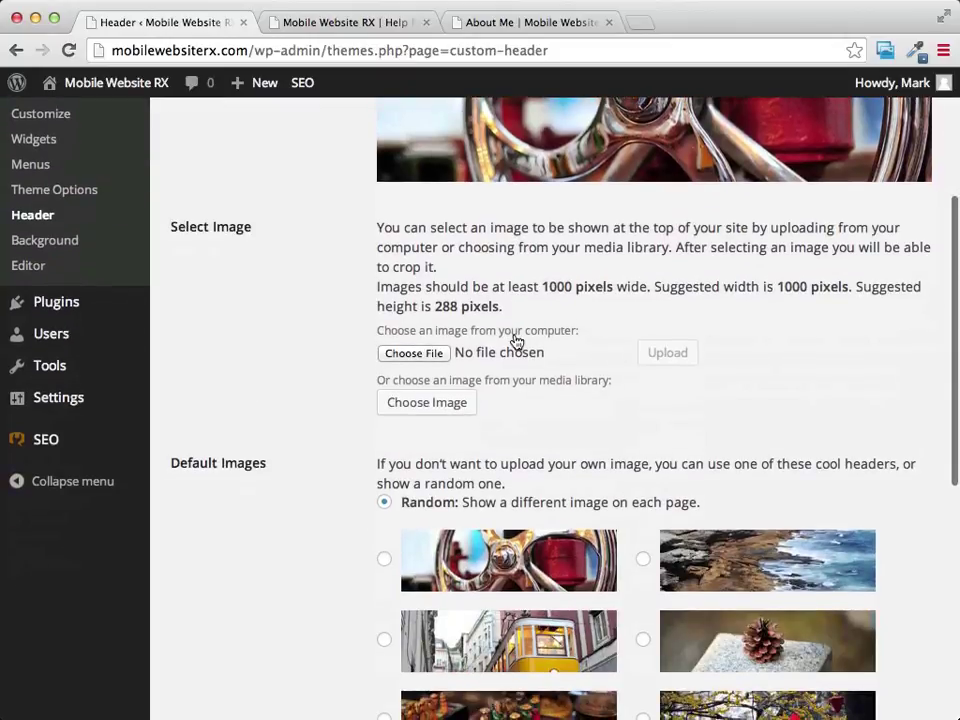
scroll(469, 357, "down", 1)
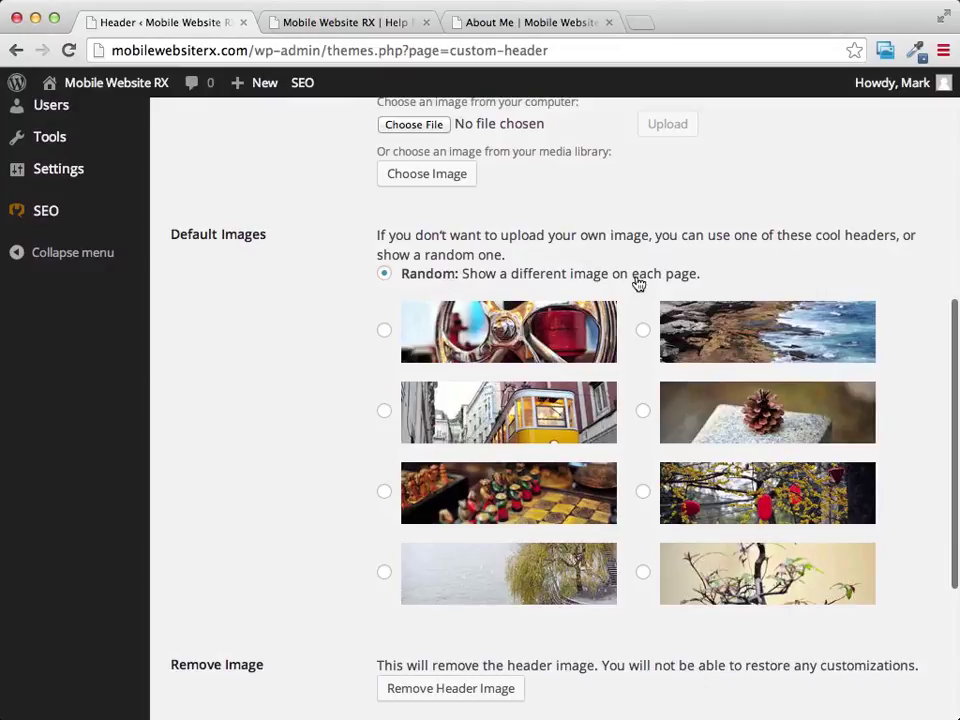
scroll(632, 279, "down", 4)
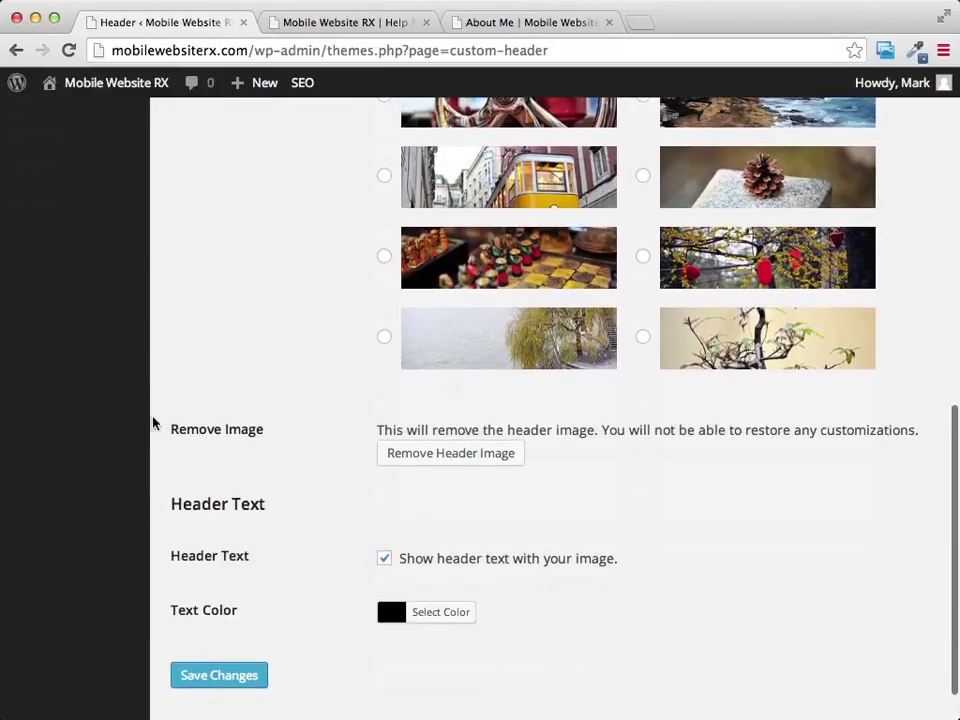
left_click(432, 471)
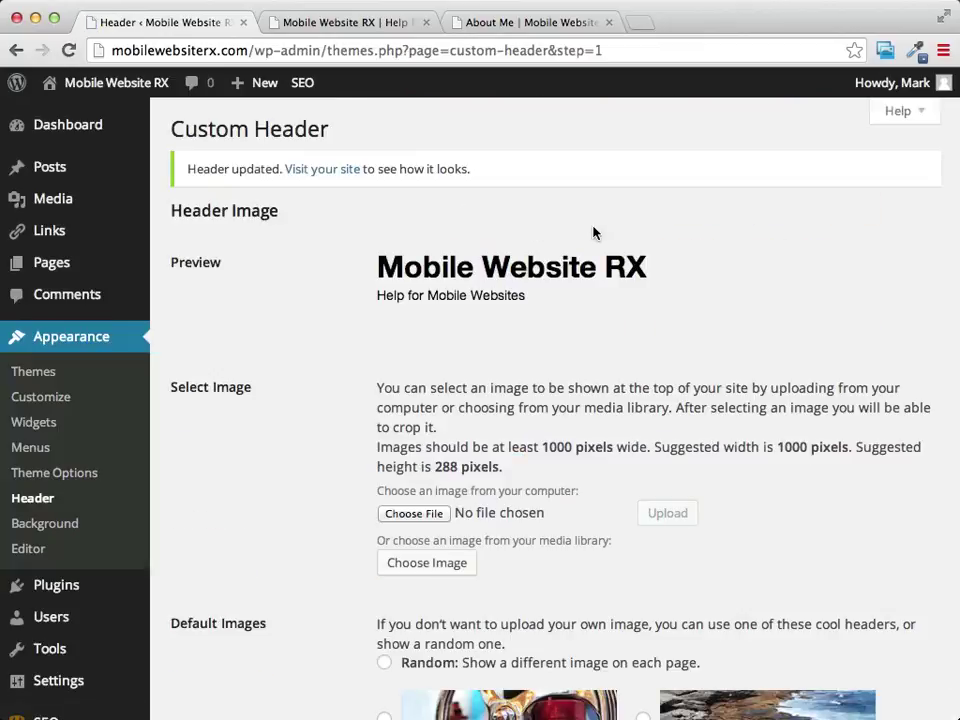
scroll(593, 233, "down", 10)
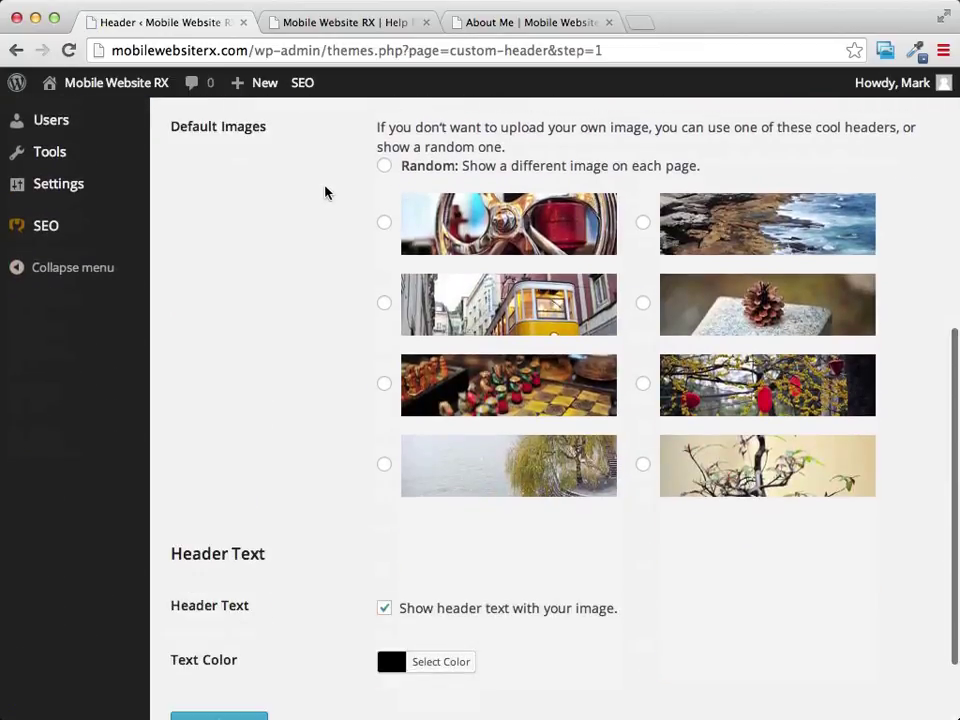
scroll(325, 192, "down", 3)
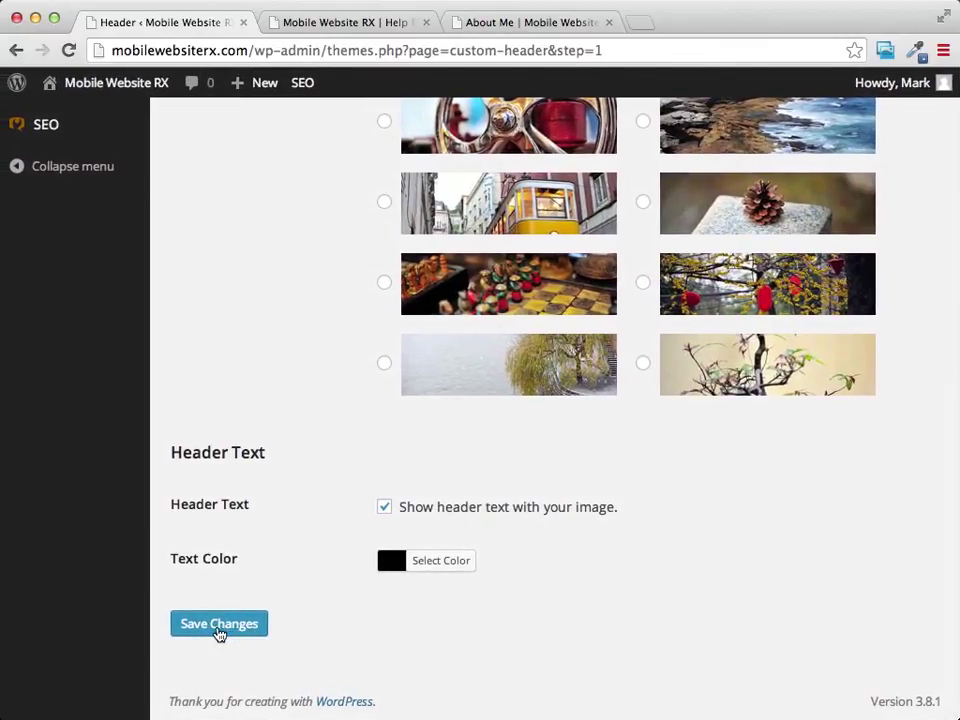
left_click(218, 624)
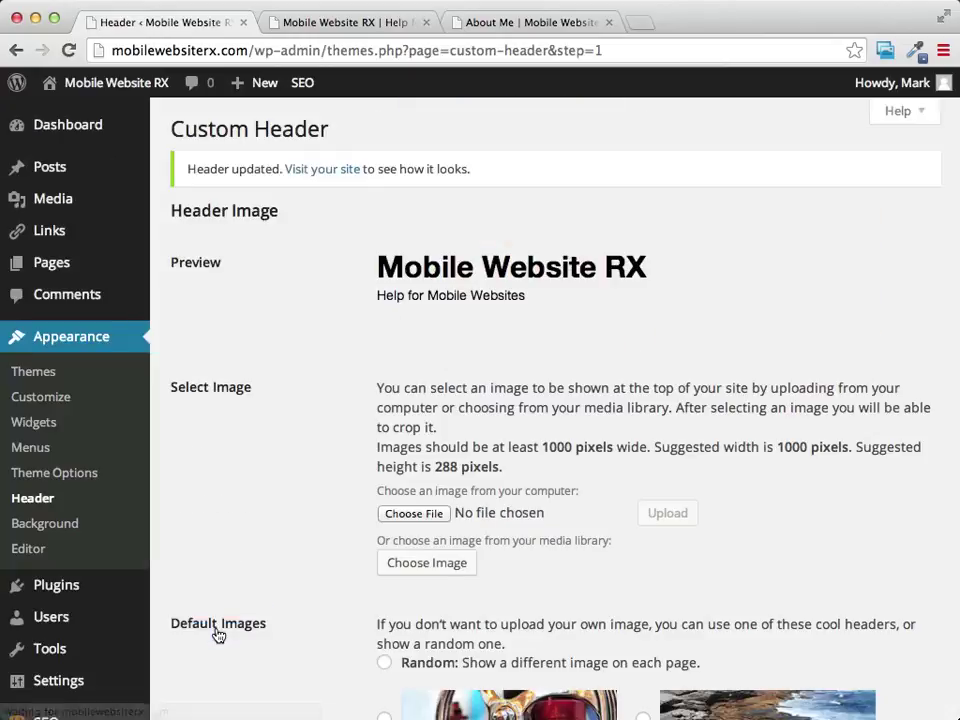
Refresh the live home page to check its header area.
left_click(343, 26)
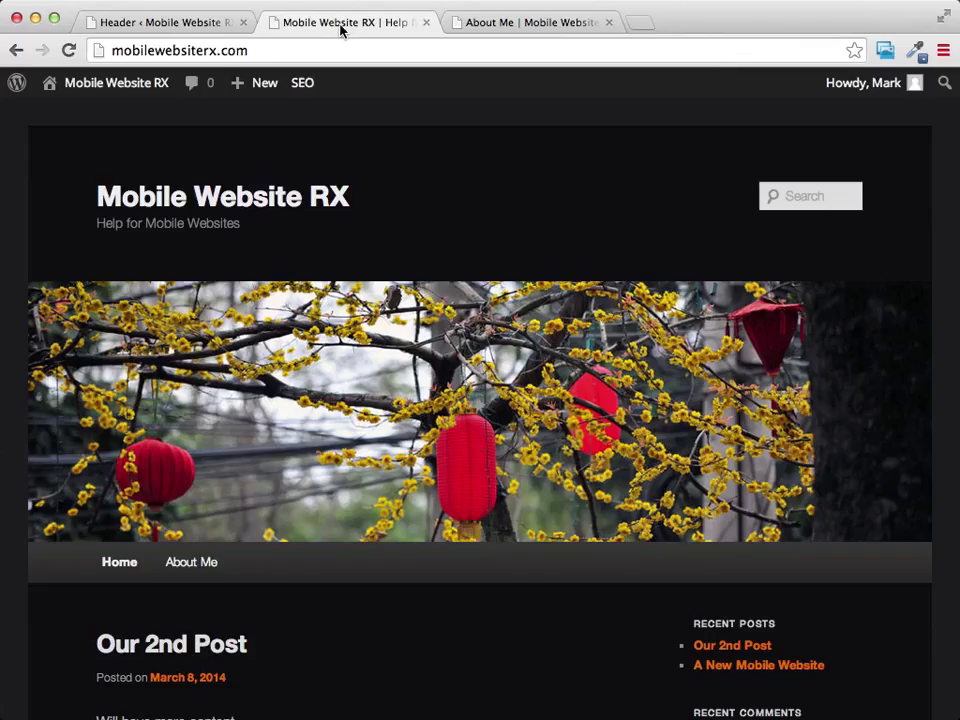
left_click(50, 82)
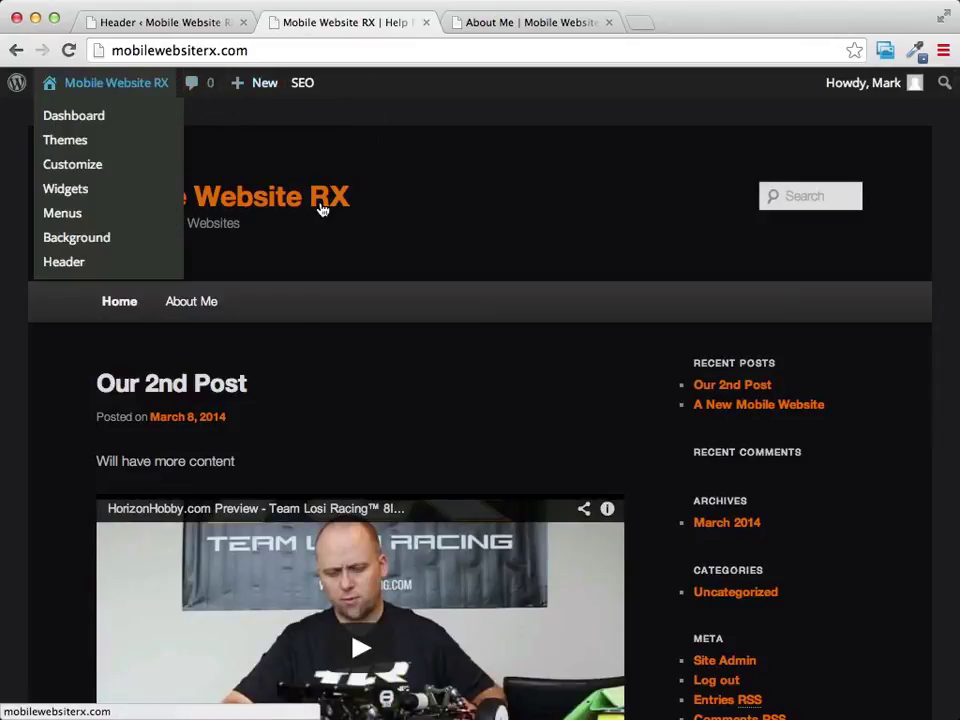
left_click(325, 206)
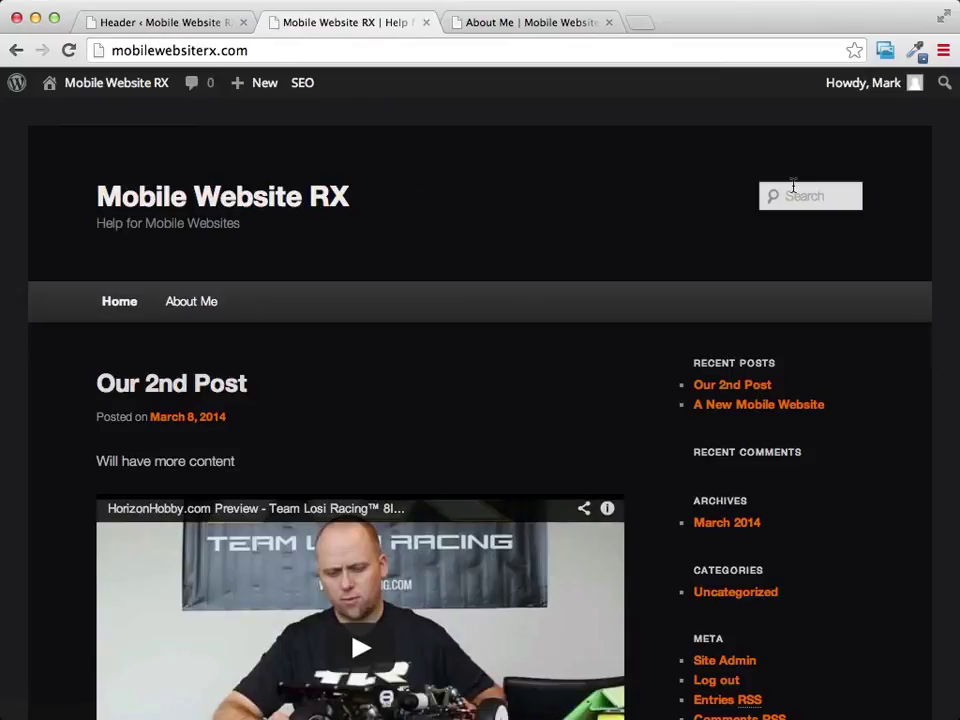
Set the header to show a random default image on each page, save the change, and reload the live home page.
left_click(211, 23)
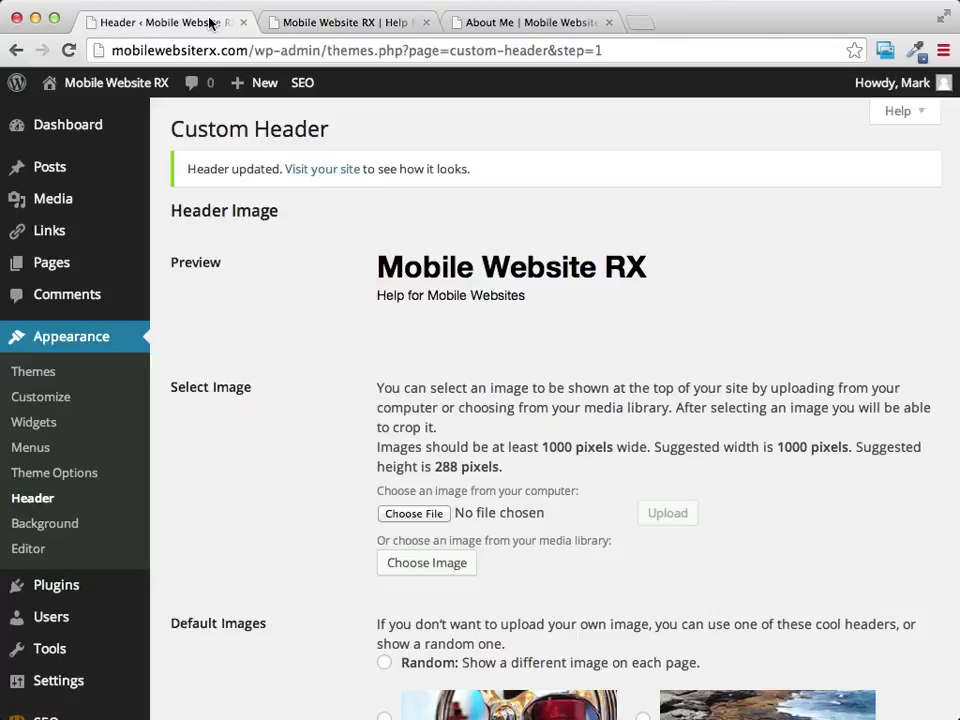
scroll(698, 318, "down", 10)
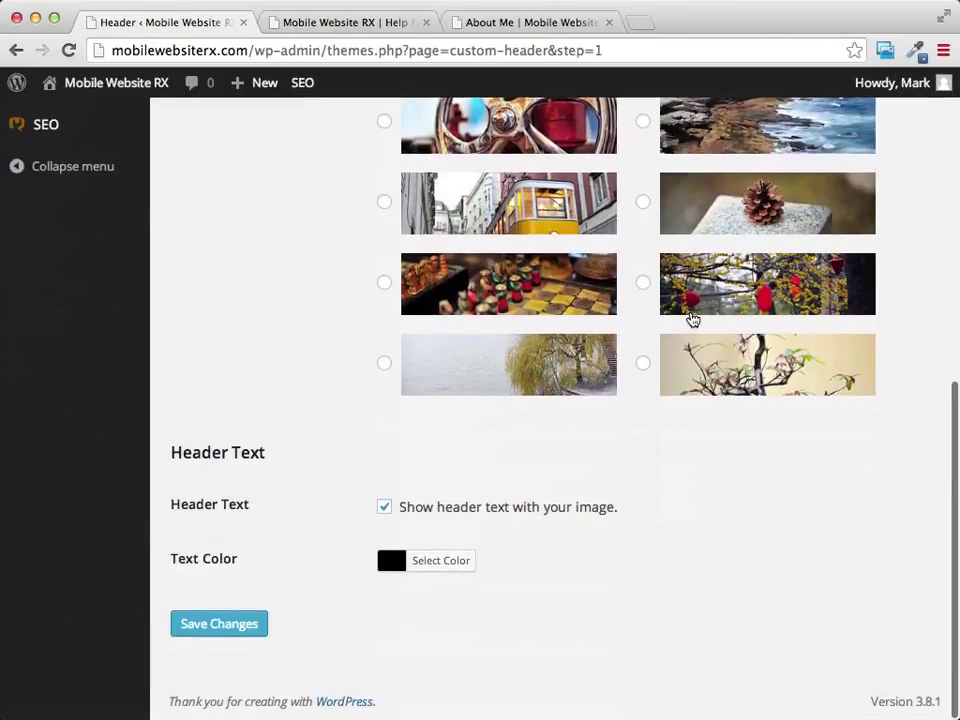
scroll(691, 318, "up", 8)
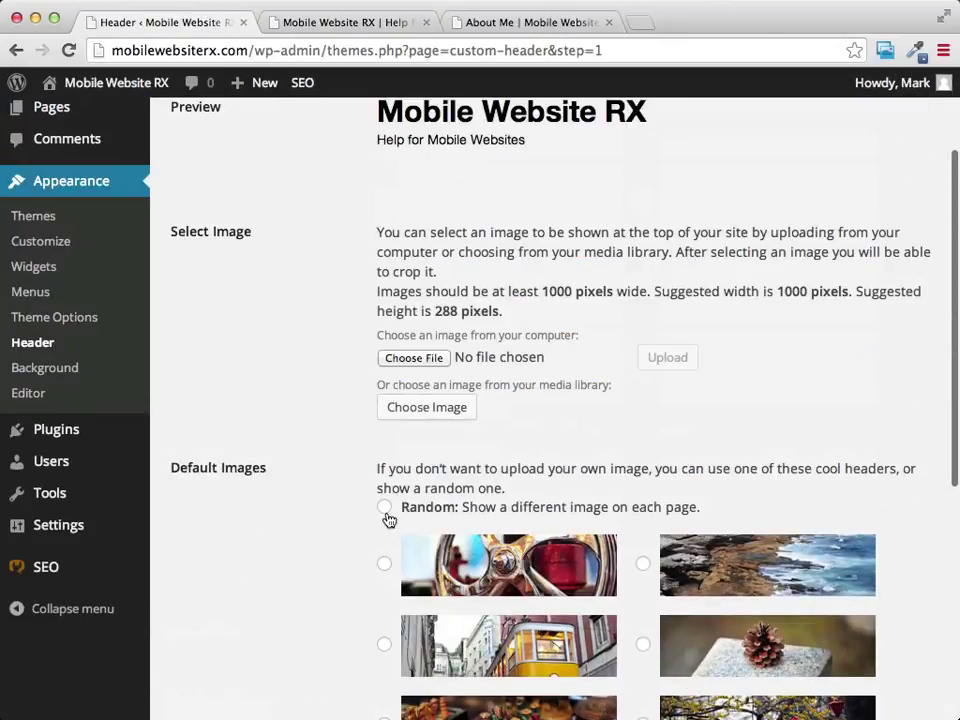
left_click(385, 508)
scroll(677, 274, "down", 5)
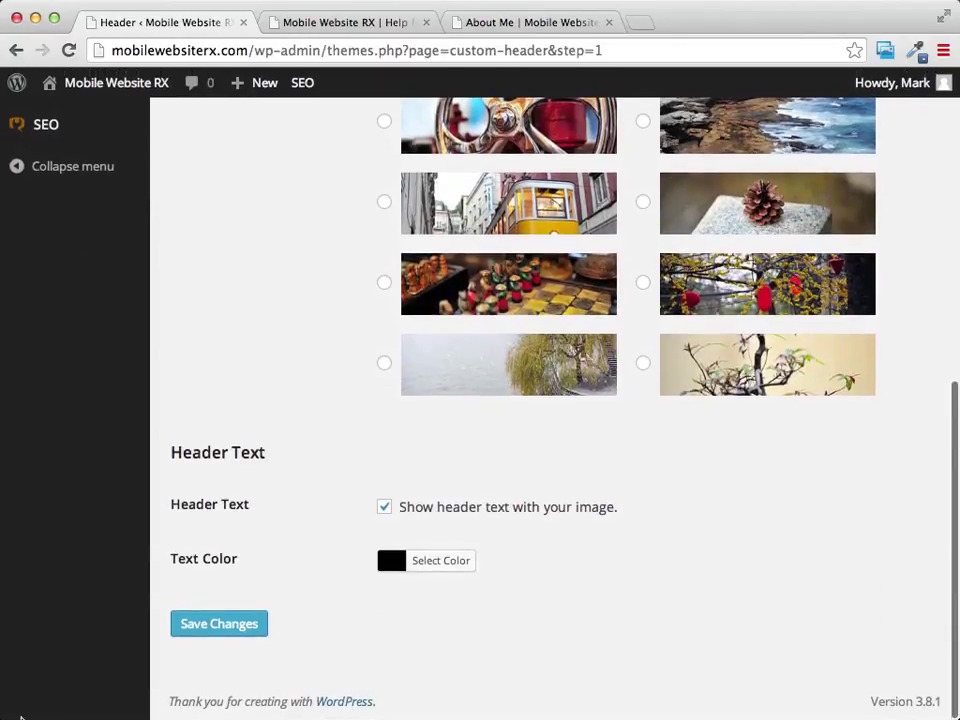
left_click(228, 626)
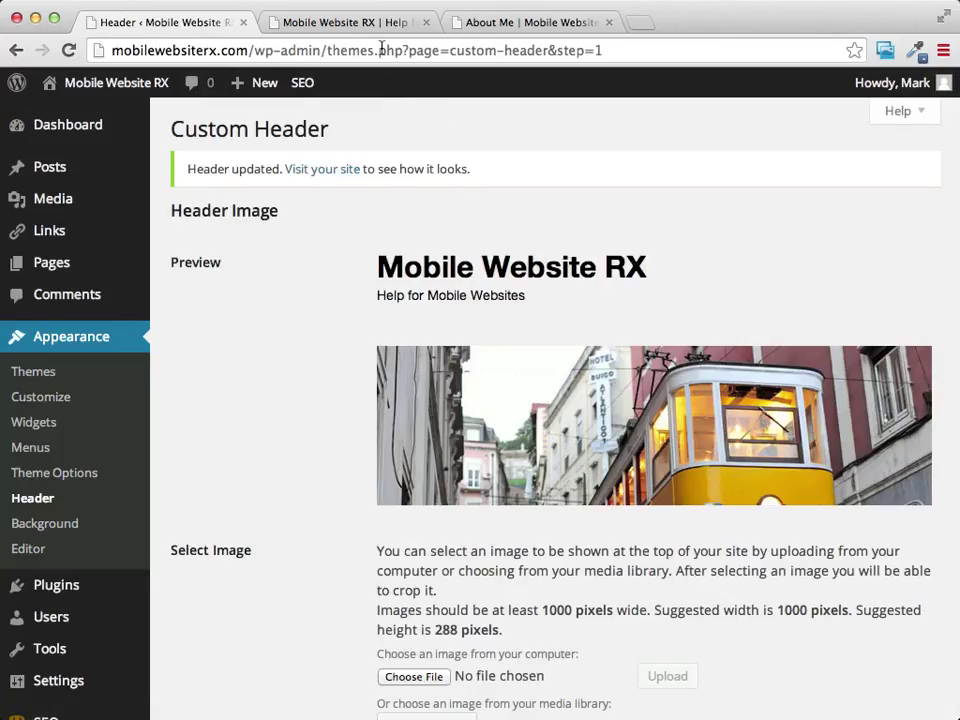
left_click(366, 25)
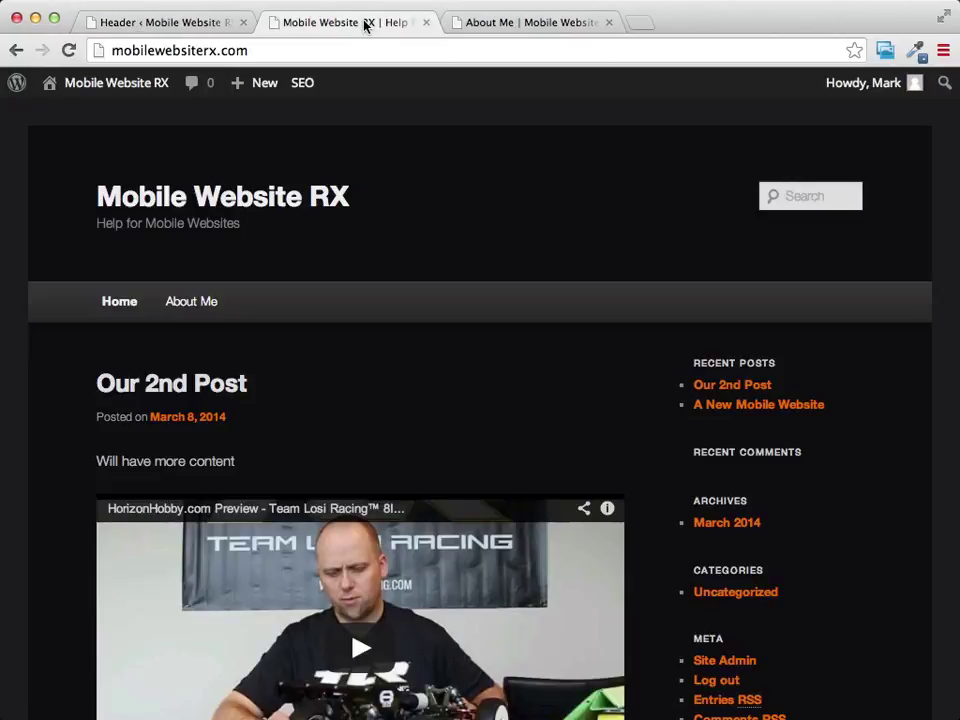
left_click(68, 50)
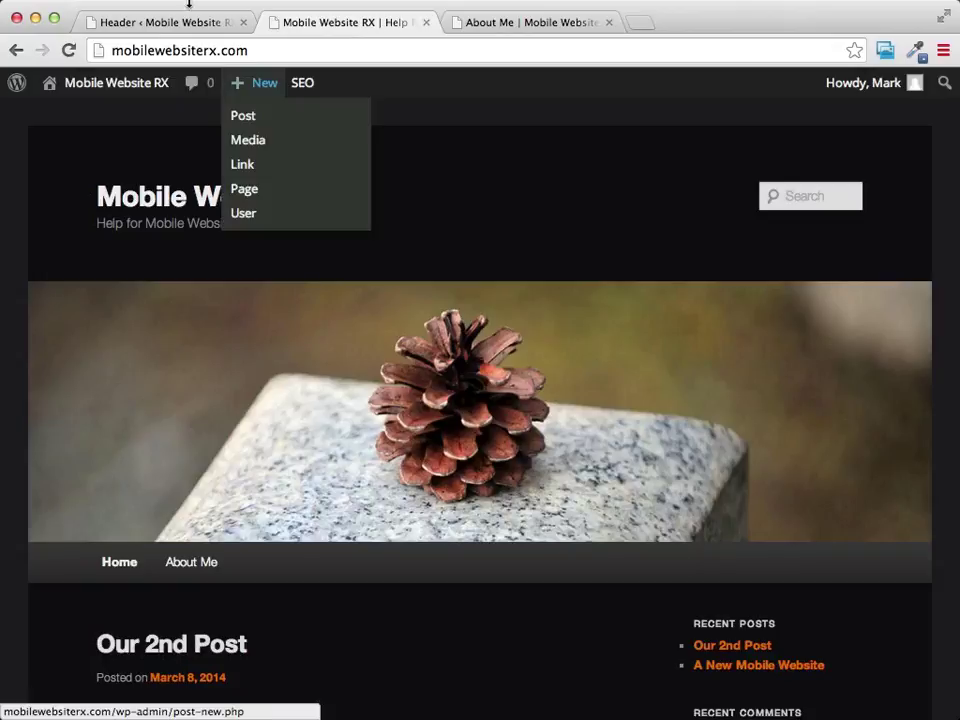
View the custom background settings and the Twenty Eleven customizer's option groups, and close the customizer.
left_click(160, 22)
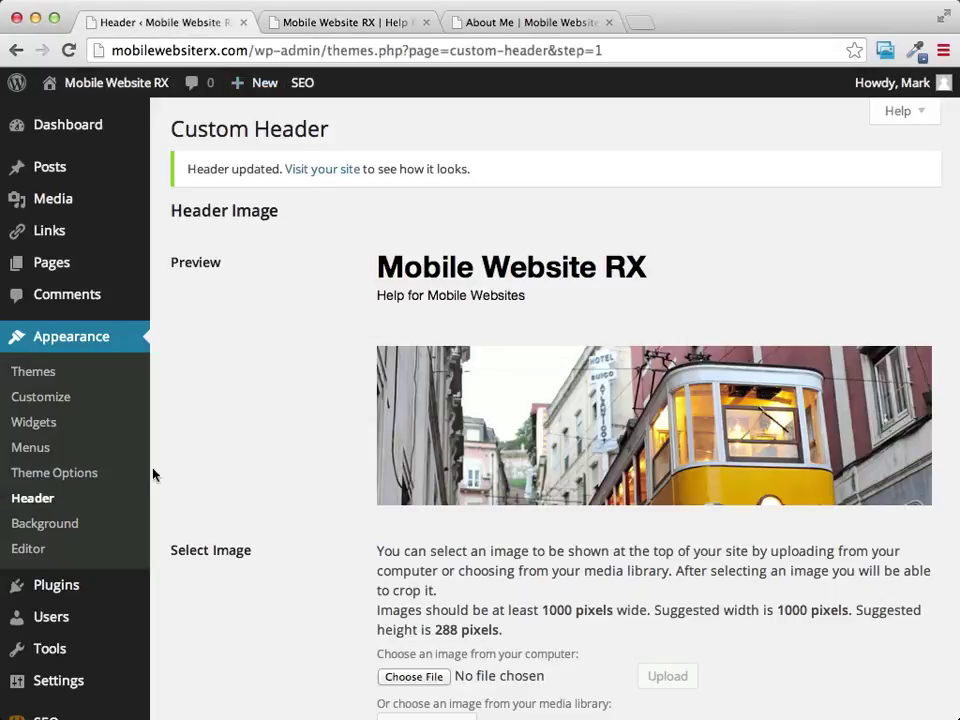
left_click(35, 524)
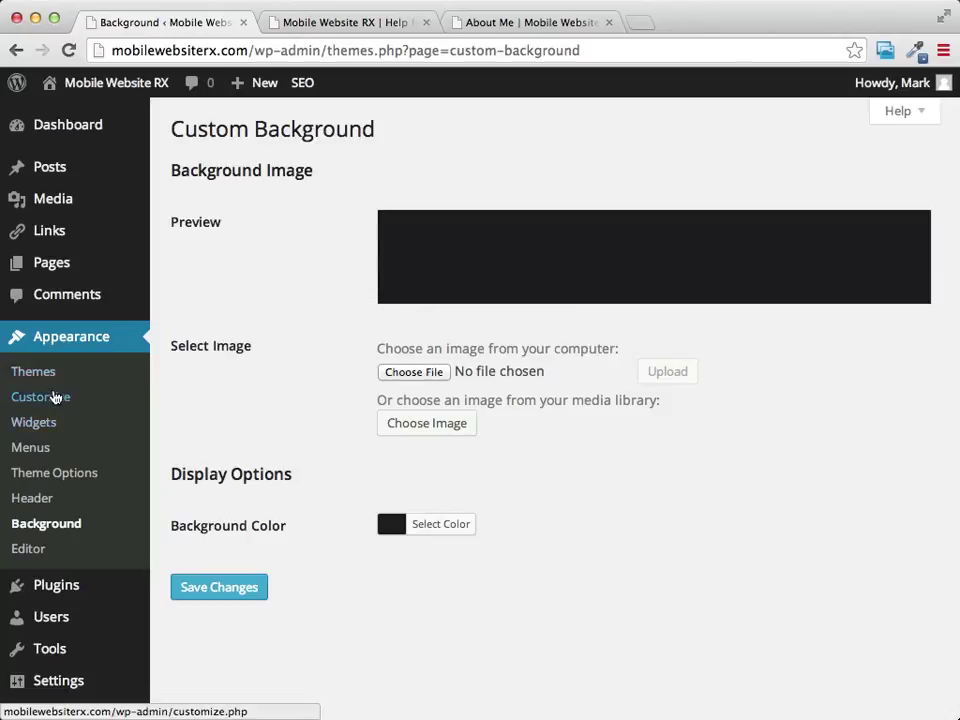
left_click(49, 404)
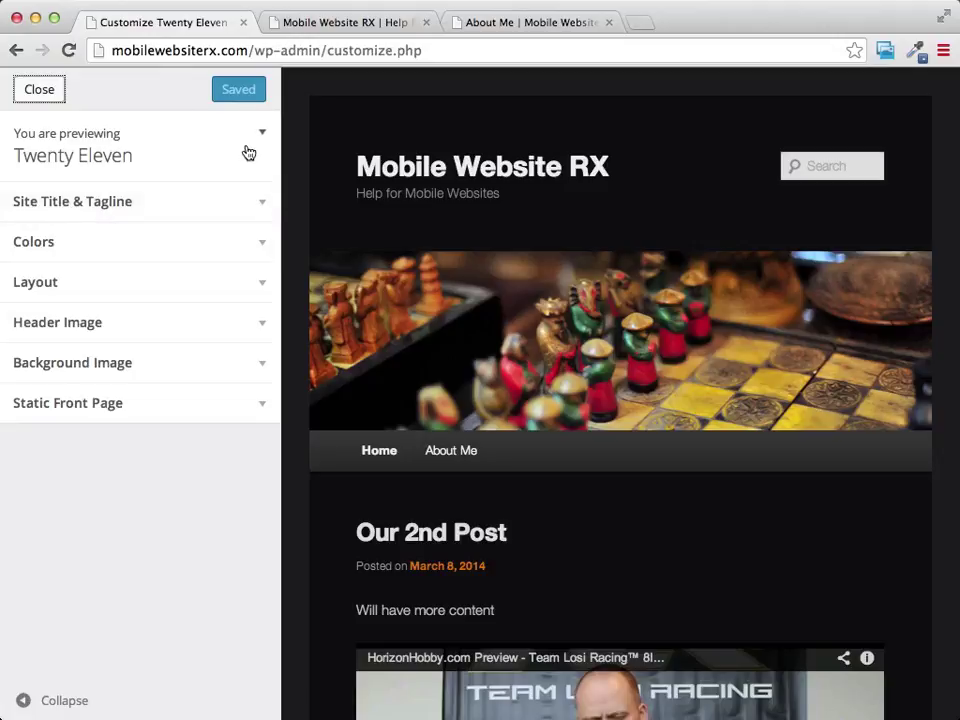
left_click(40, 90)
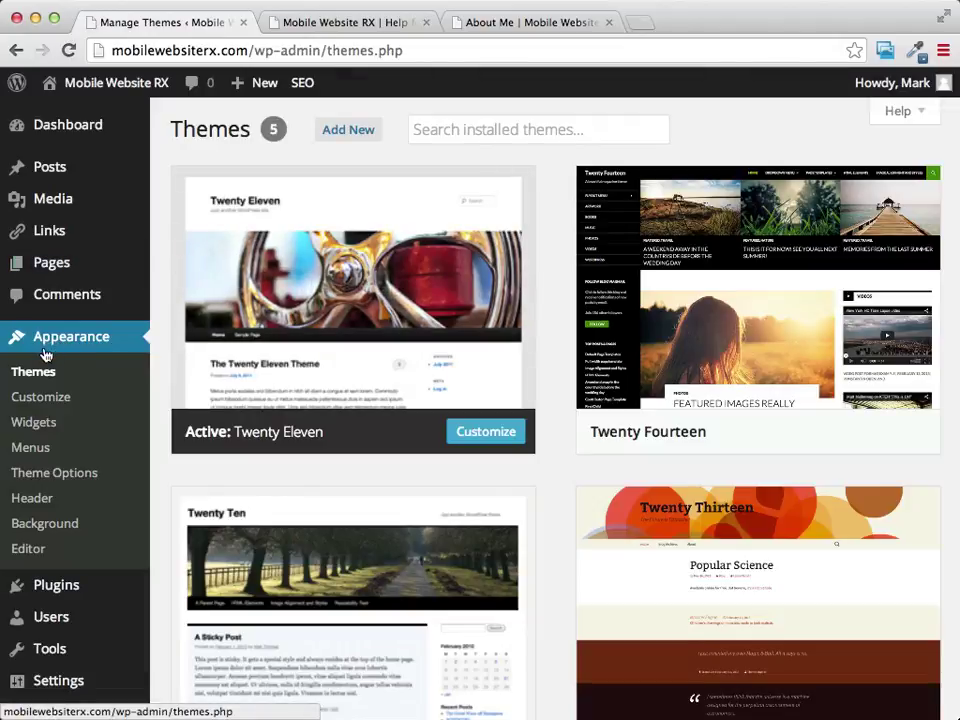
Activate the Twenty Fourteen theme from the installed themes and dismiss the notice about saving widgets.
left_click(30, 375)
scroll(729, 134, "down", 5)
scroll(728, 135, "up", 5)
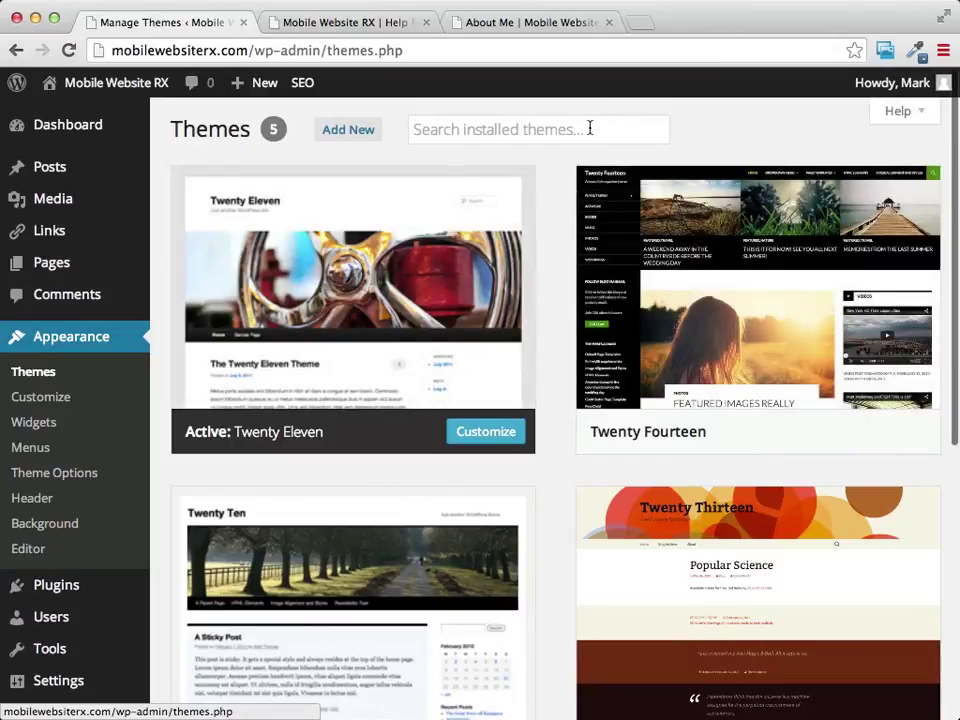
mouse_move(662, 306)
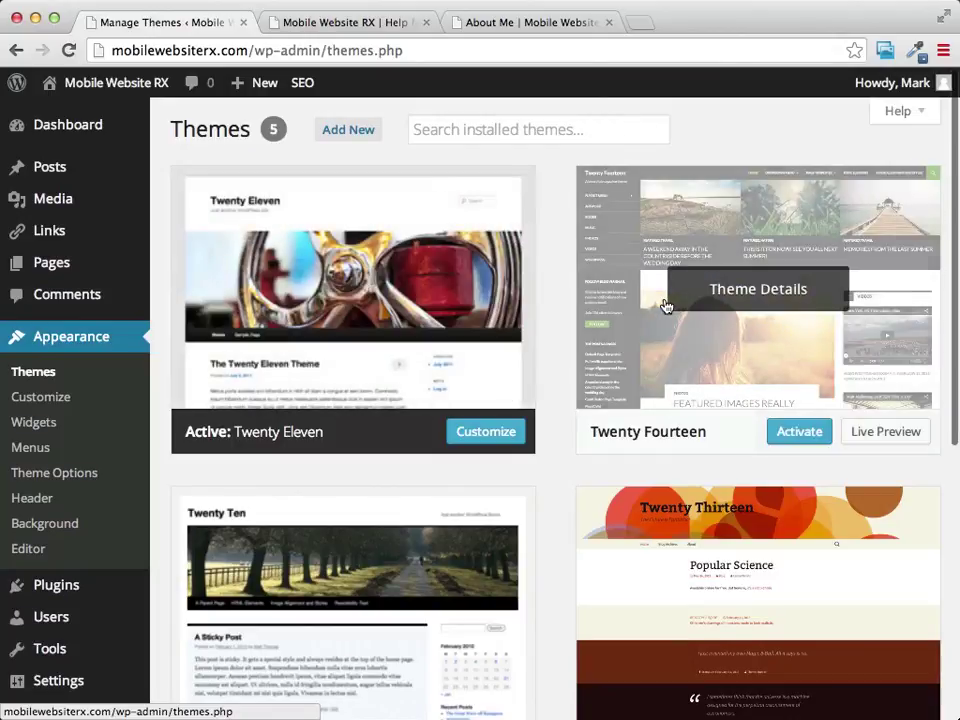
left_click(788, 437)
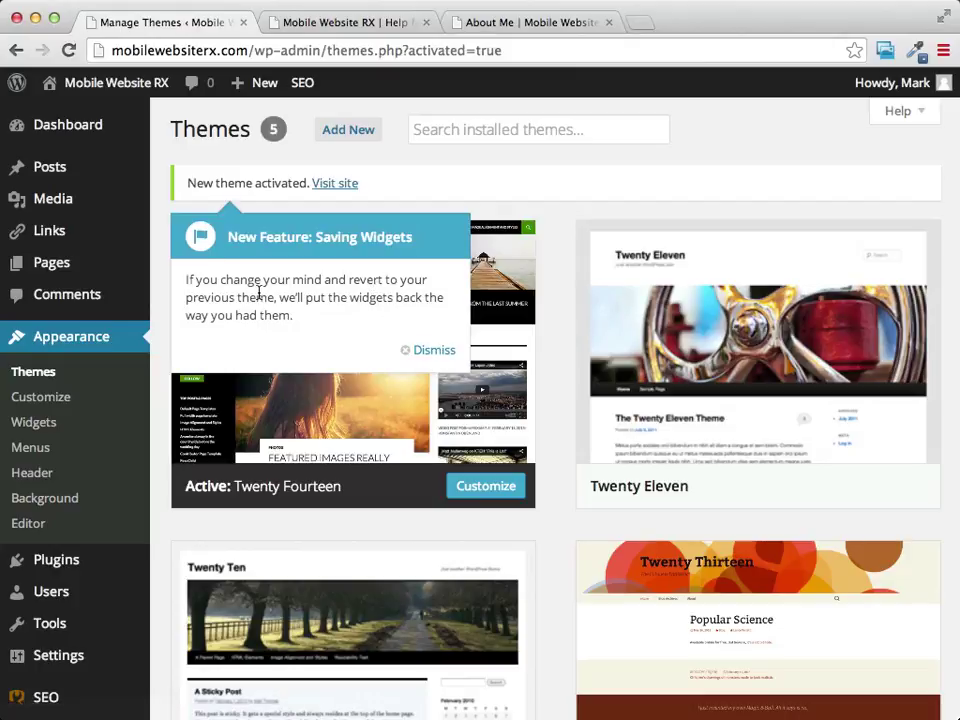
left_click(437, 350)
Look over the other installed themes, and reload the live home page to examine its layout and posts.
scroll(673, 177, "down", 3)
scroll(673, 177, "down", 5)
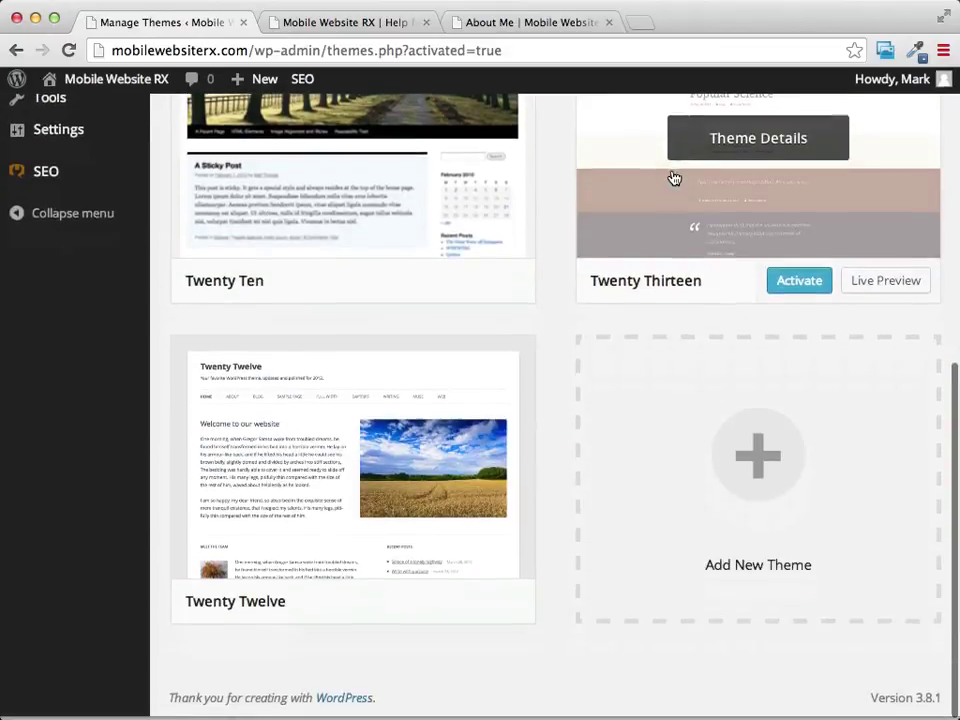
scroll(672, 177, "up", 8)
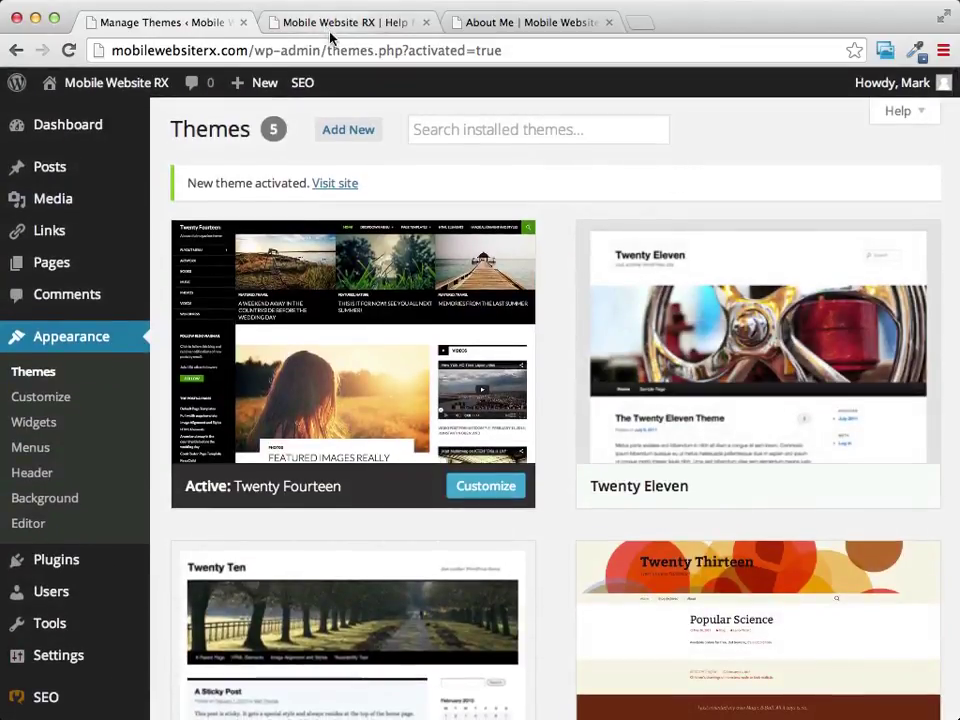
left_click(383, 22)
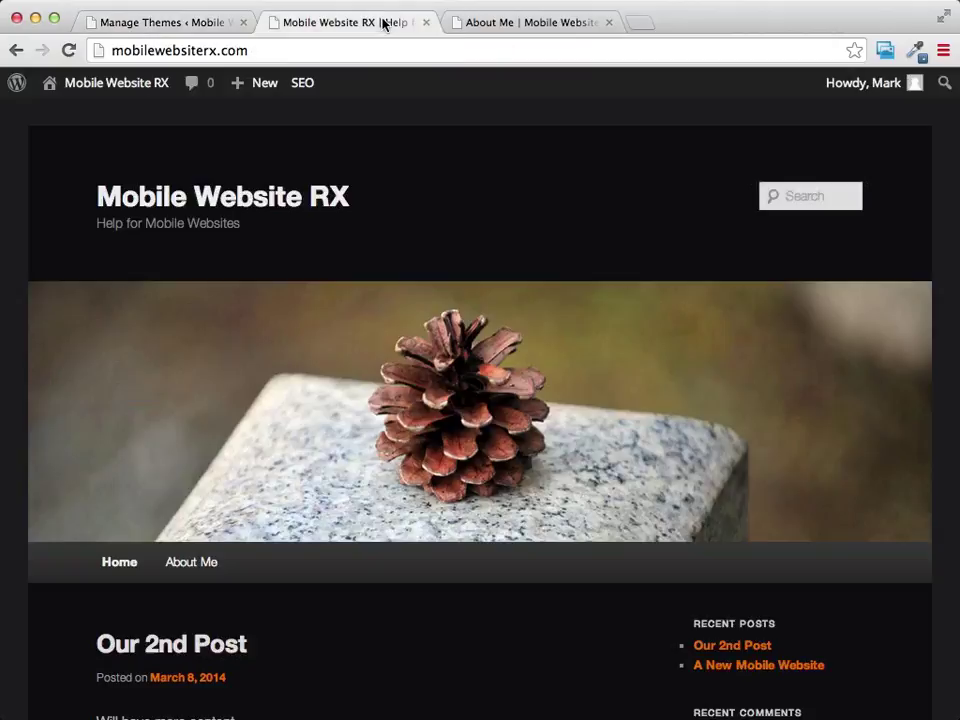
left_click(69, 50)
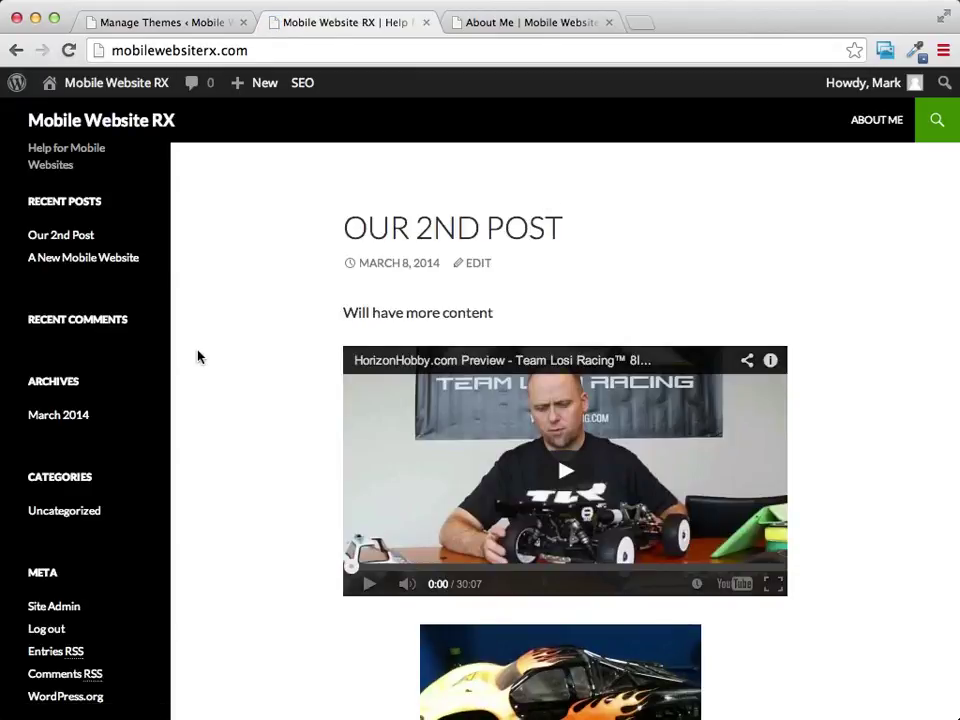
scroll(511, 208, "down", 10)
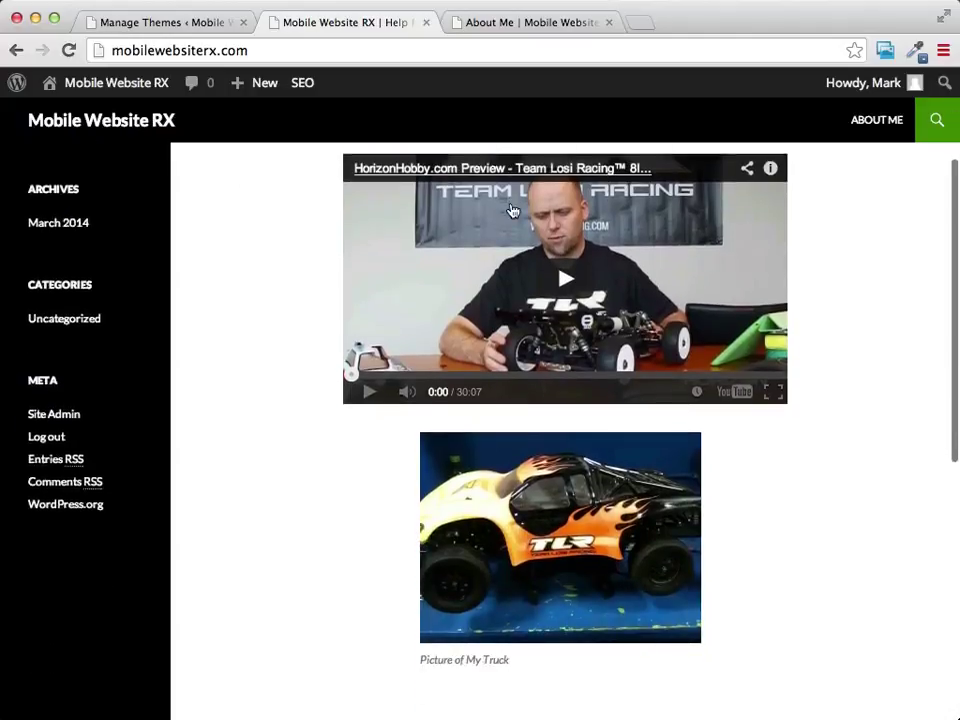
scroll(505, 216, "up", 10)
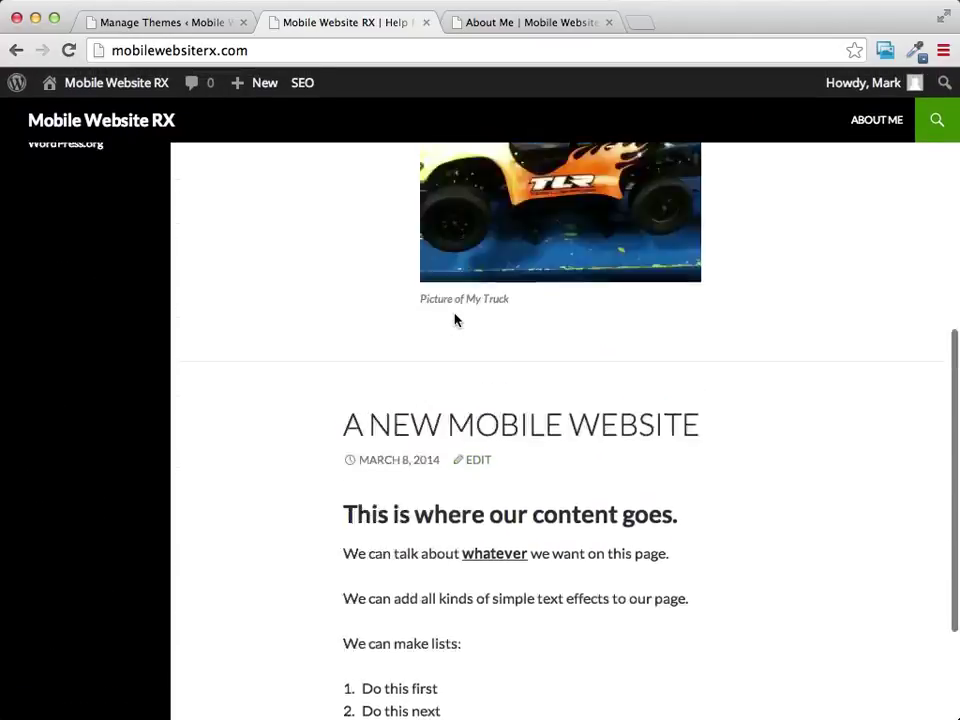
Open the page for installing new themes and look through its feature filters for colors, columns, layout, features and subject.
left_click(178, 20)
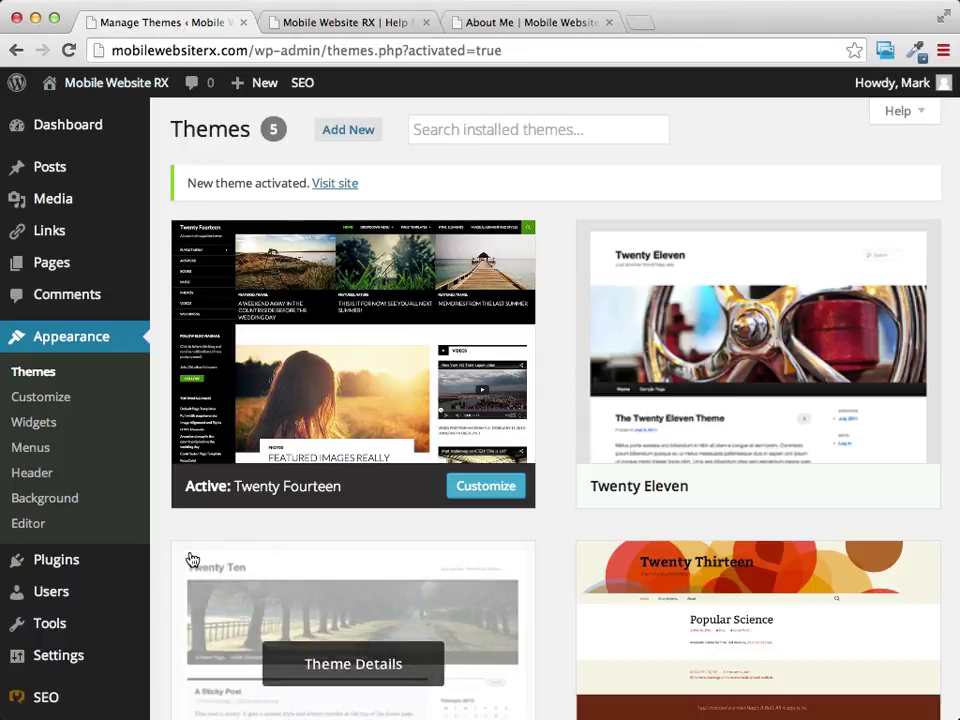
left_click(350, 131)
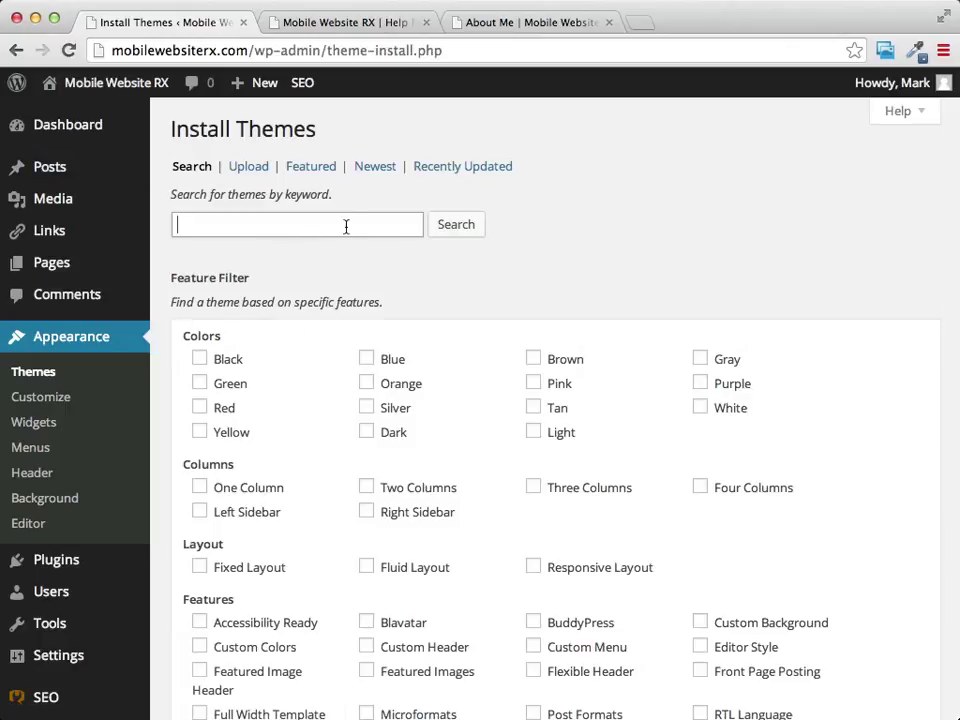
scroll(624, 296, "down", 5)
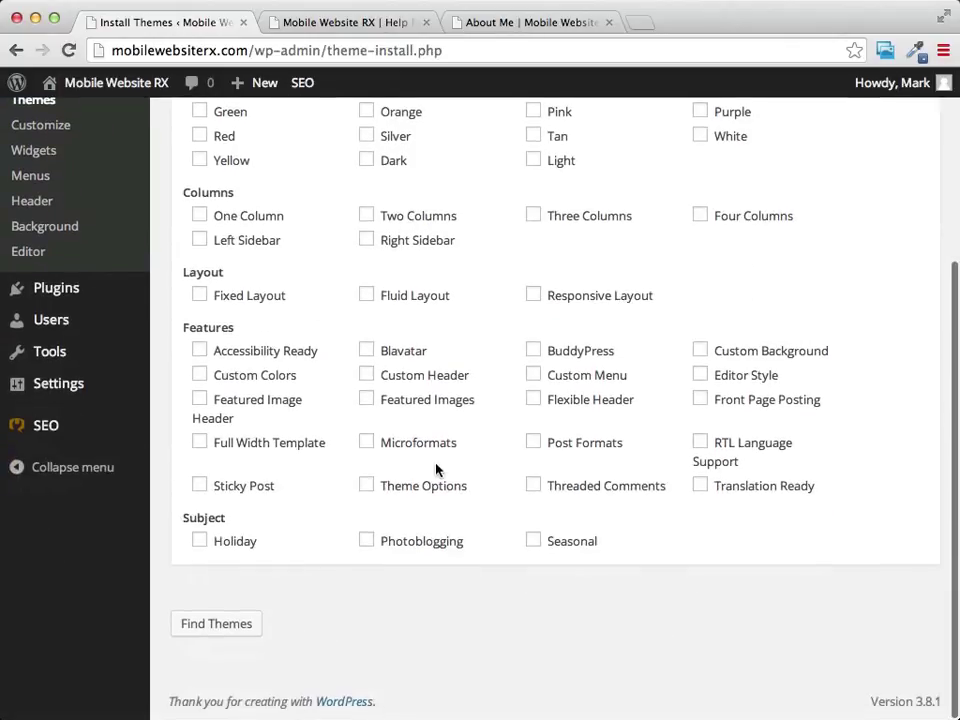
scroll(250, 400, "up", 2)
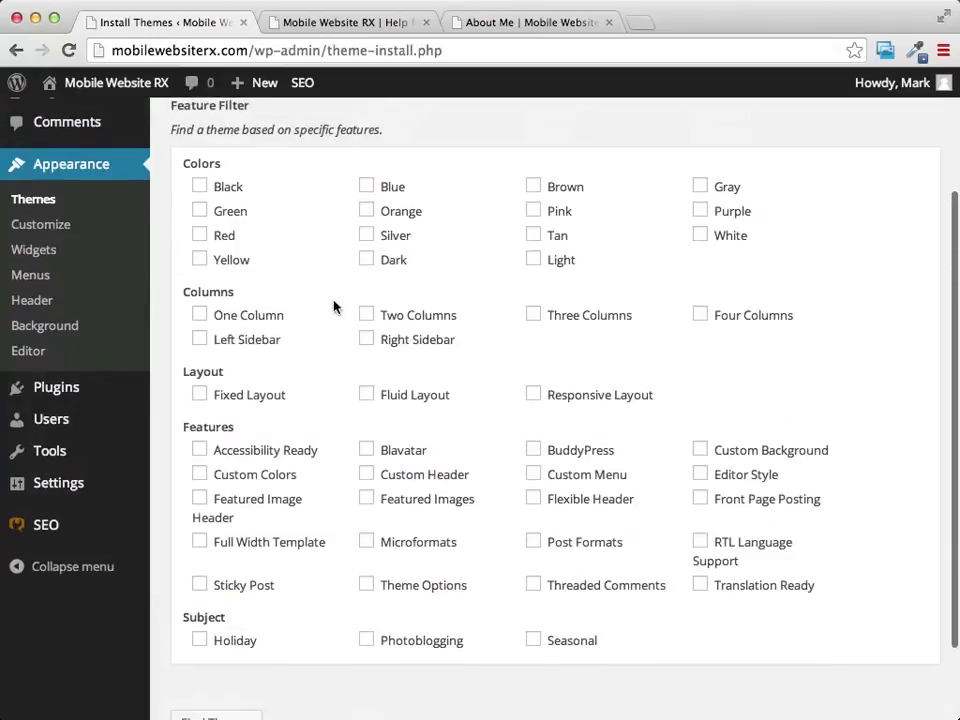
left_click(202, 319)
left_click(202, 319)
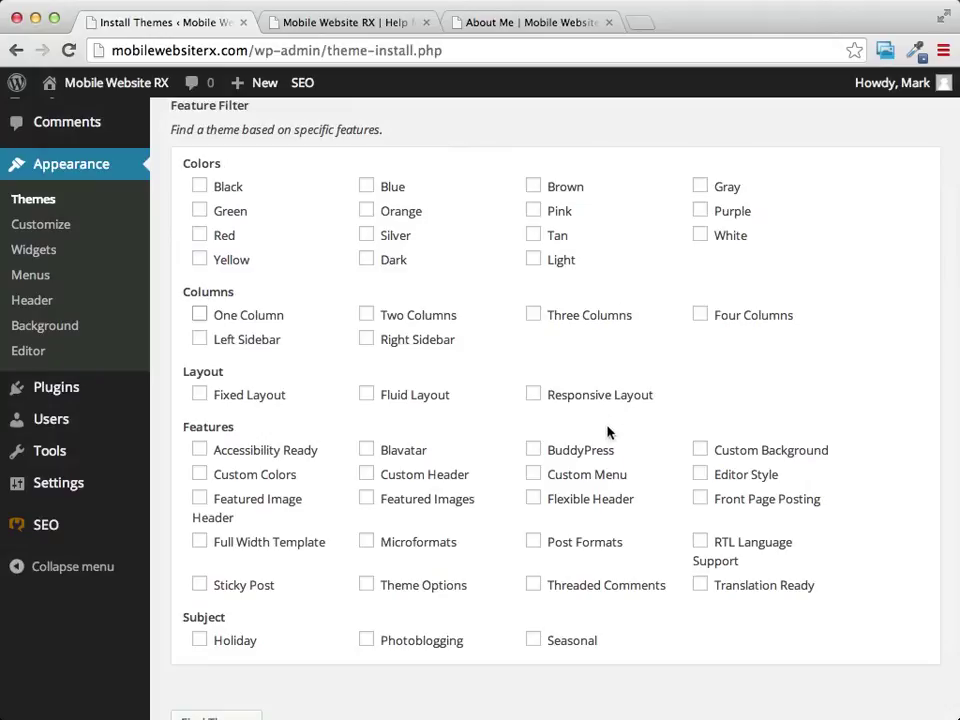
scroll(608, 433, "up", 3)
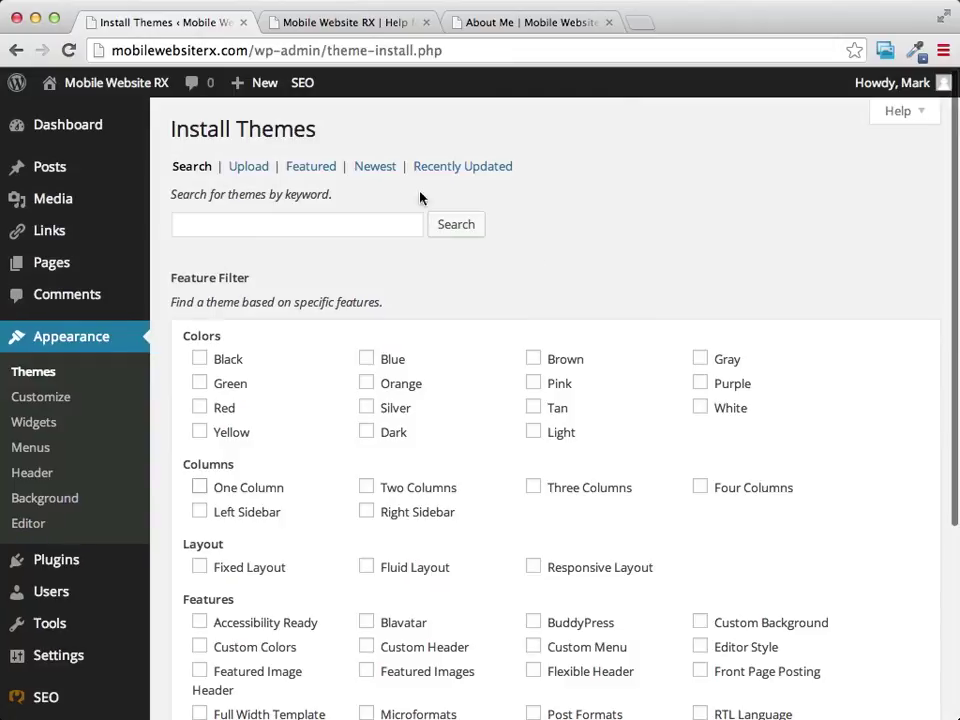
Browse the featured themes available for installation.
left_click(301, 174)
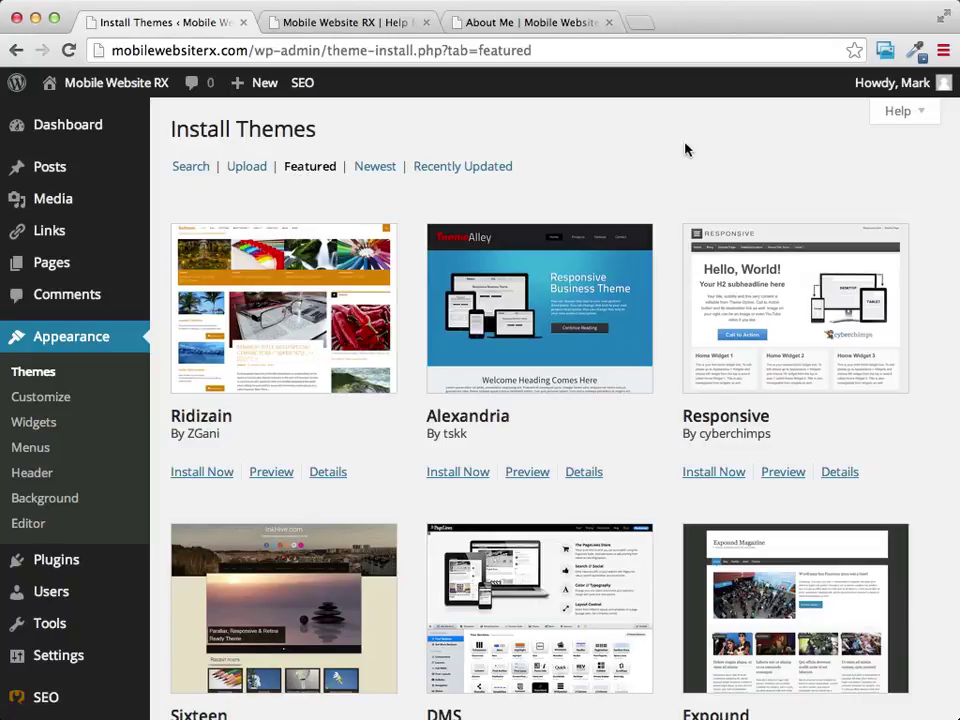
scroll(669, 161, "down", 6)
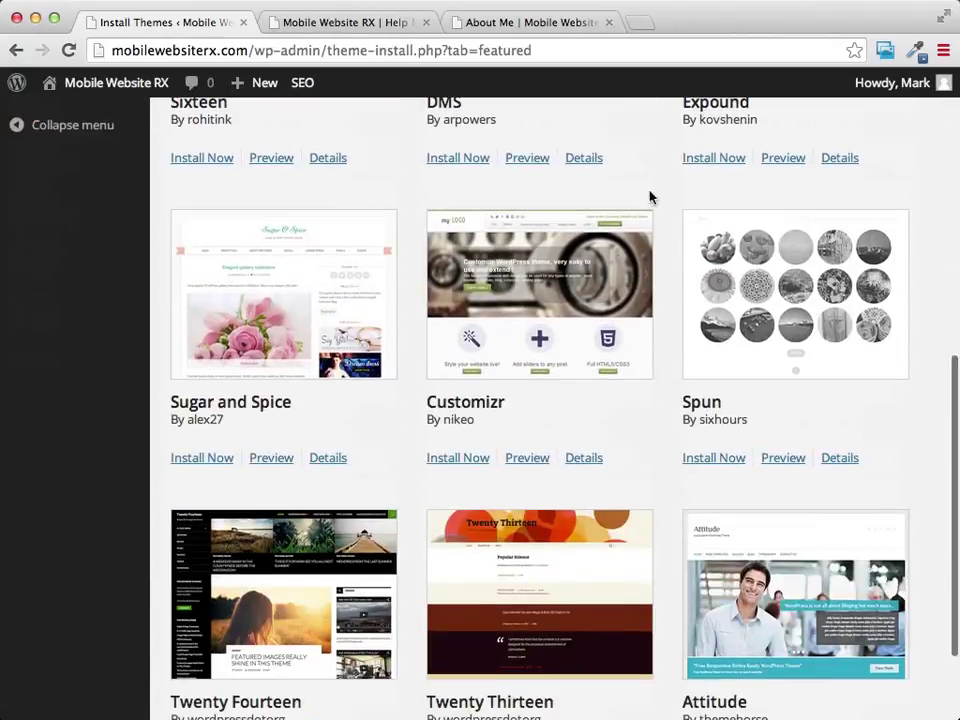
scroll(508, 267, "down", 2)
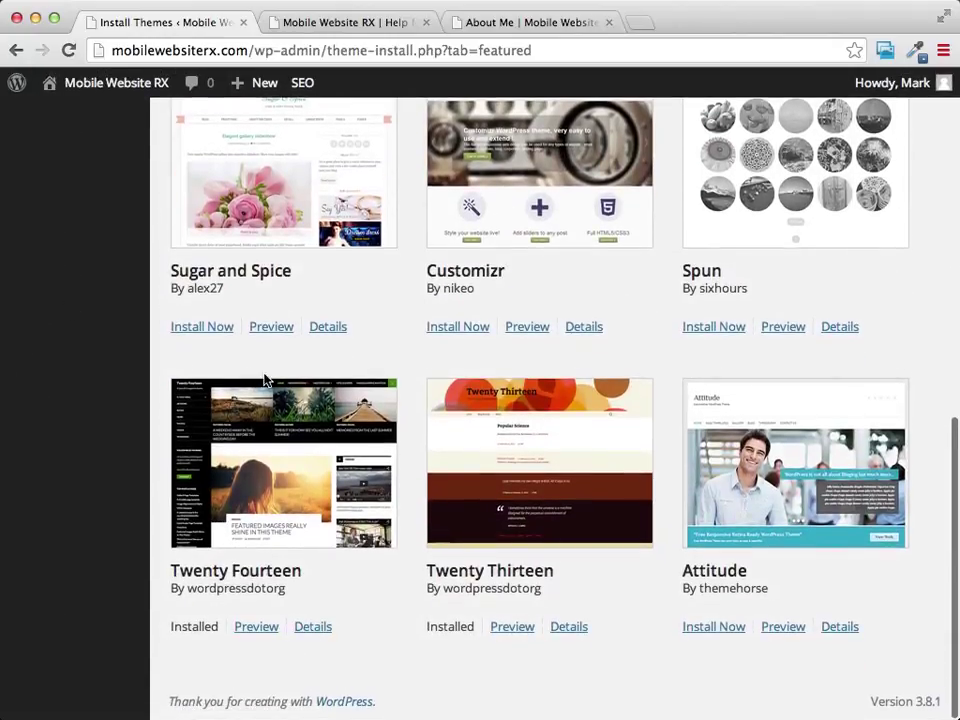
scroll(304, 218, "up", 3)
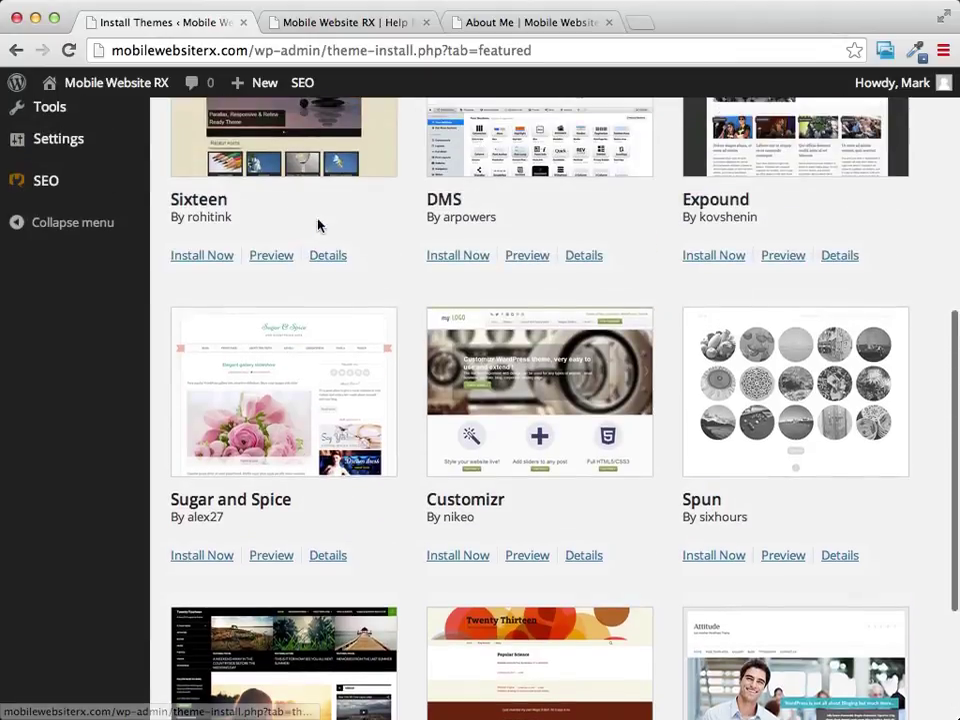
scroll(318, 225, "down", 3)
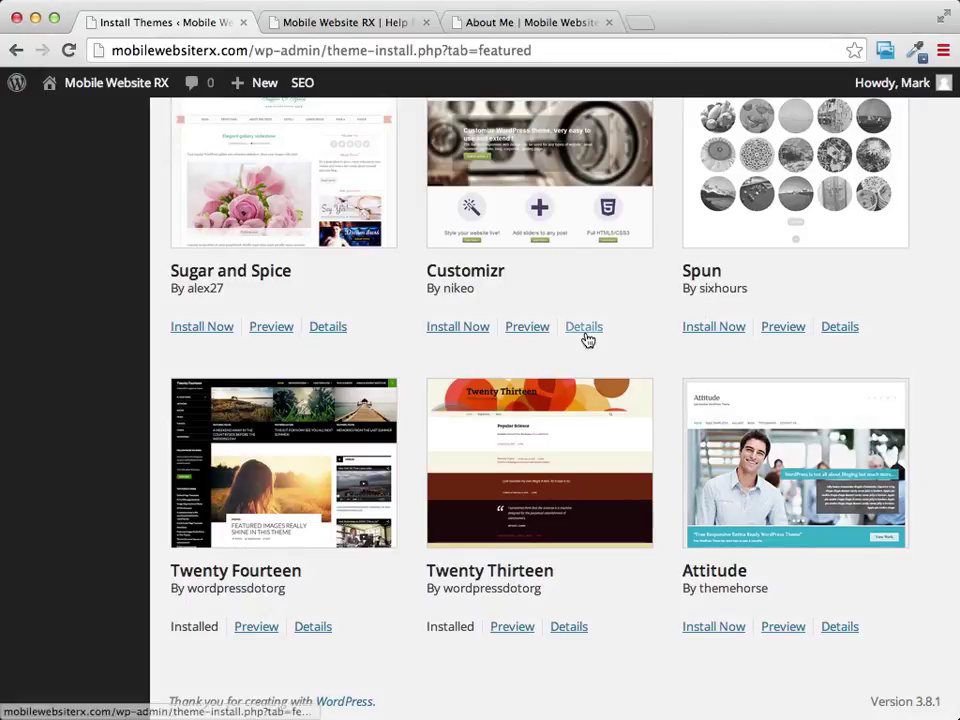
scroll(585, 338, "up", 10)
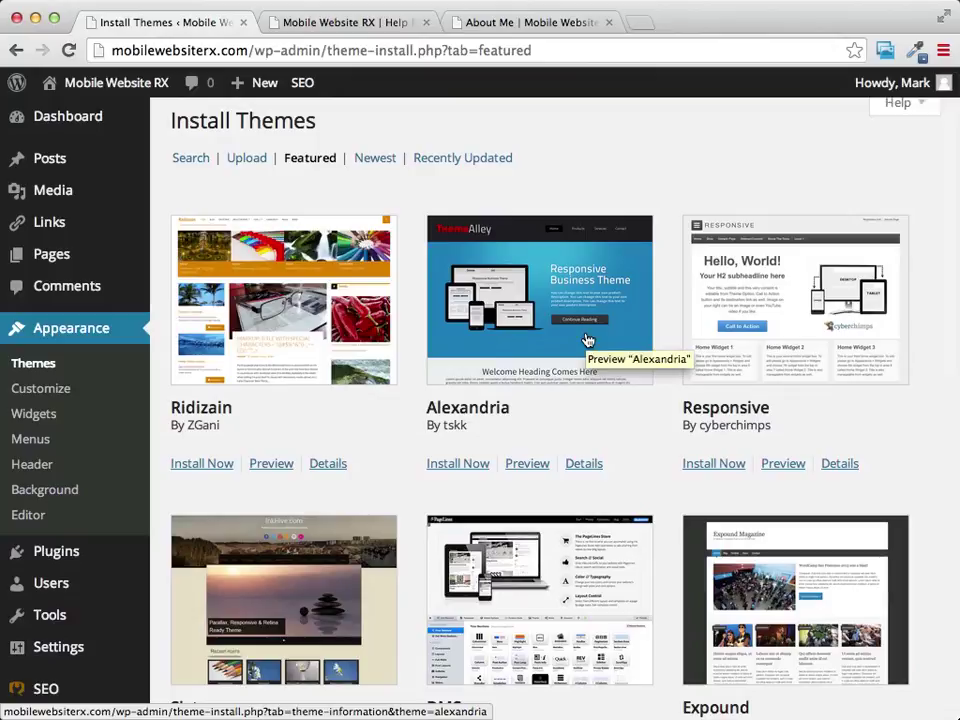
scroll(587, 341, "down", 3)
scroll(587, 341, "up", 3)
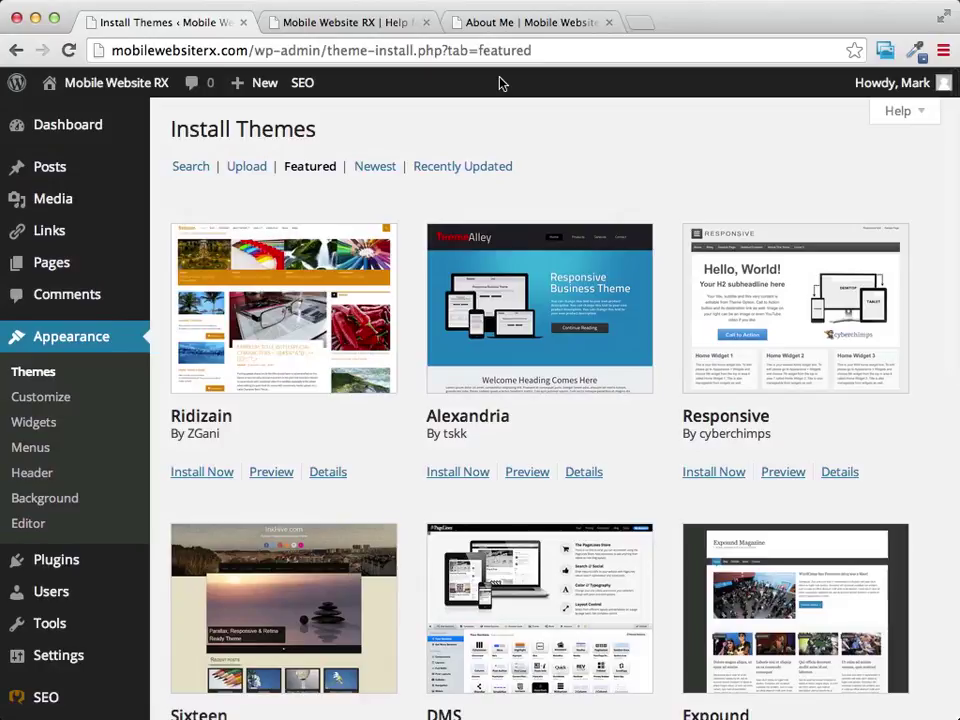
Install the Ridizain theme and open its live preview.
left_click(197, 480)
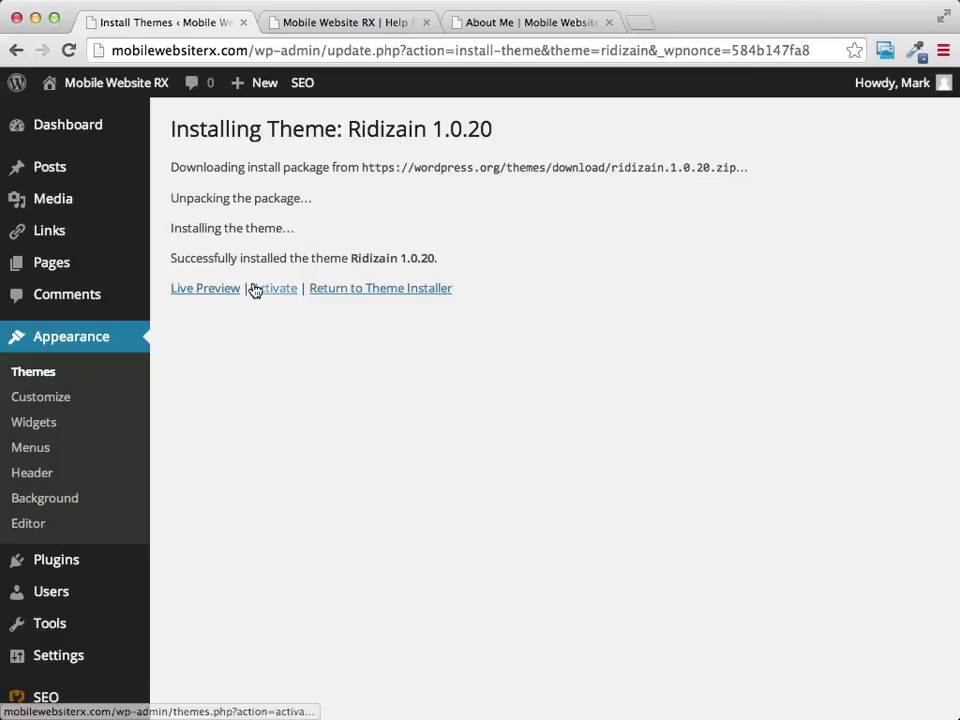
left_click(200, 289)
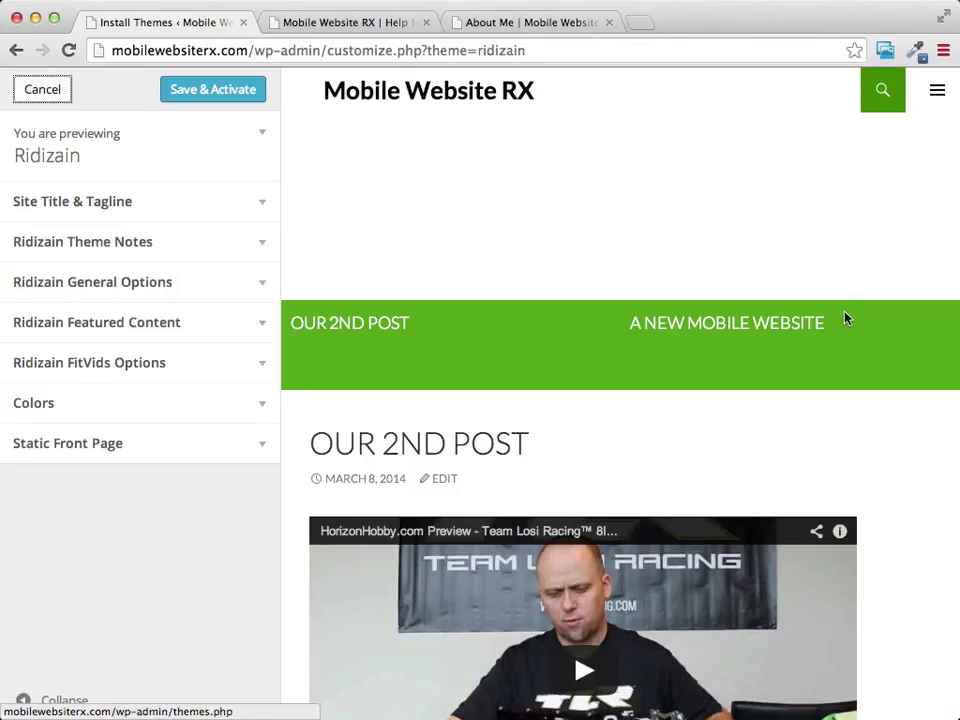
Look through the home page in the Ridizain preview, and close the preview without activating the theme.
scroll(819, 261, "down", 12)
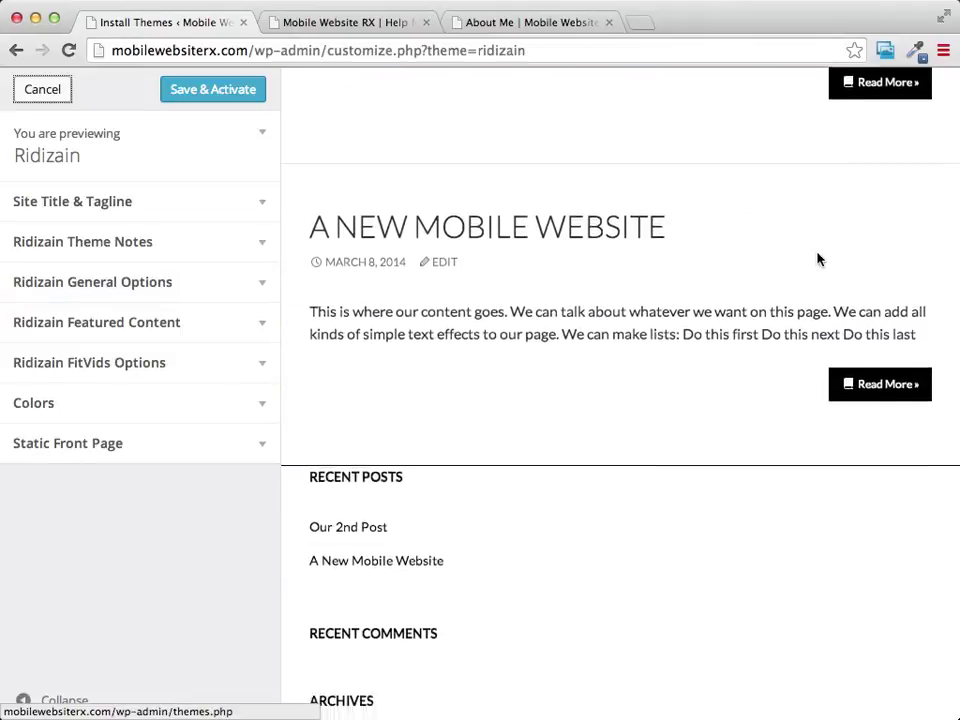
scroll(817, 260, "up", 15)
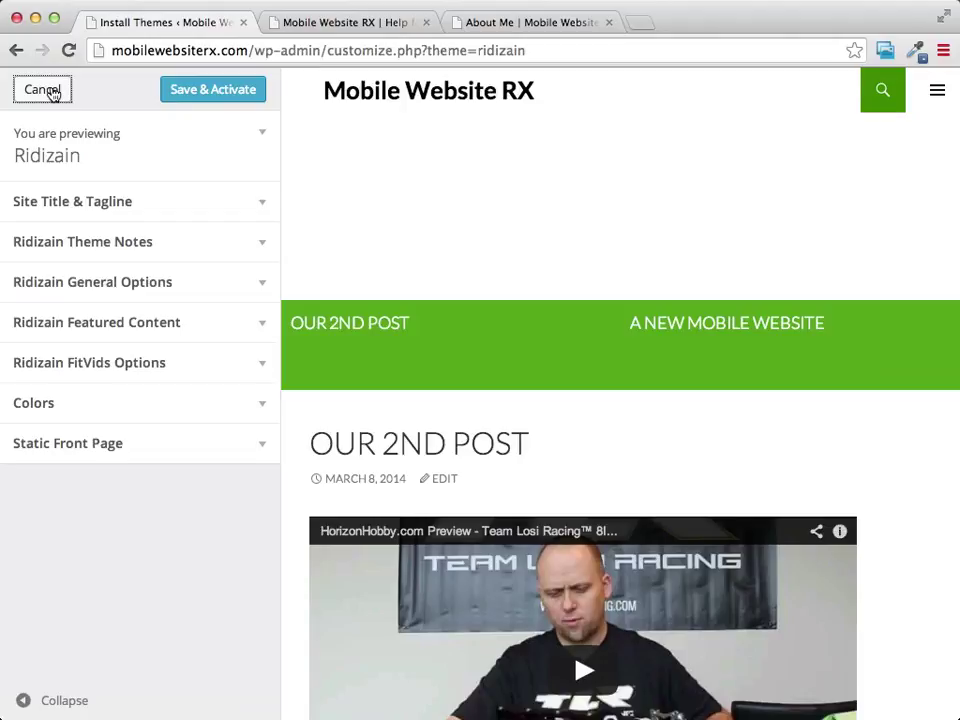
left_click(42, 90)
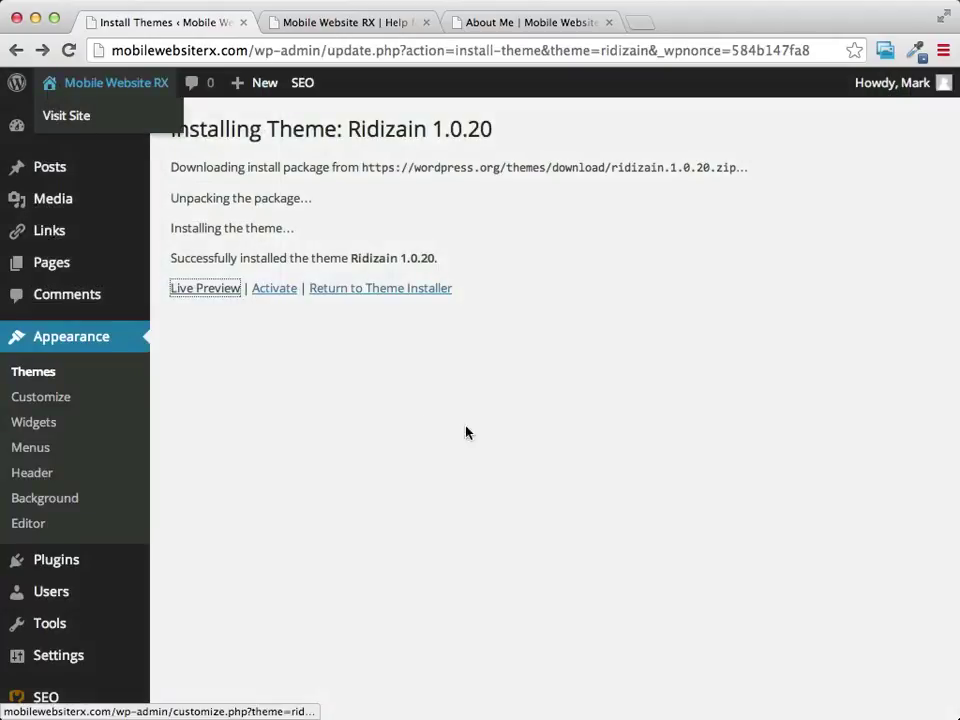
Return to the theme installer and browse the newest themes available for installation.
left_click(405, 292)
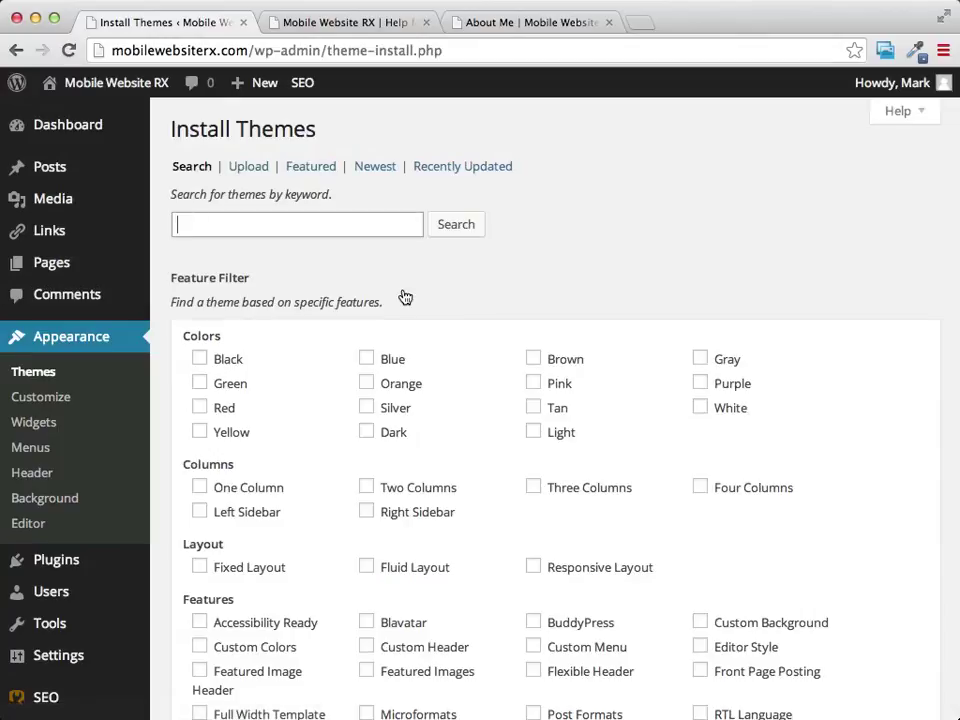
left_click(372, 169)
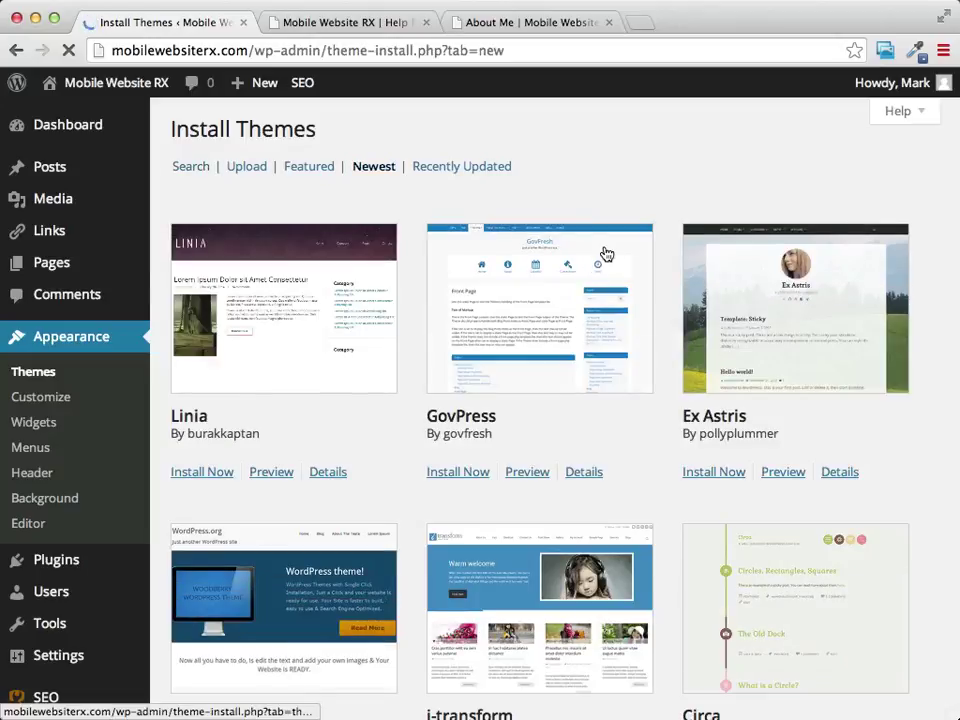
scroll(605, 253, "down", 5)
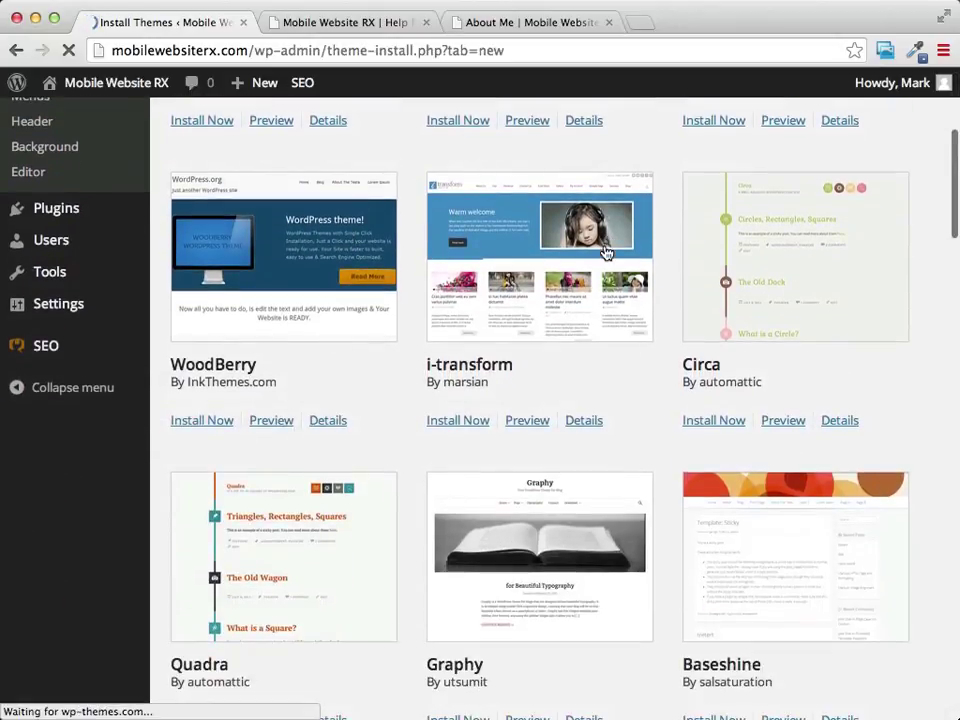
scroll(588, 320, "up", 1)
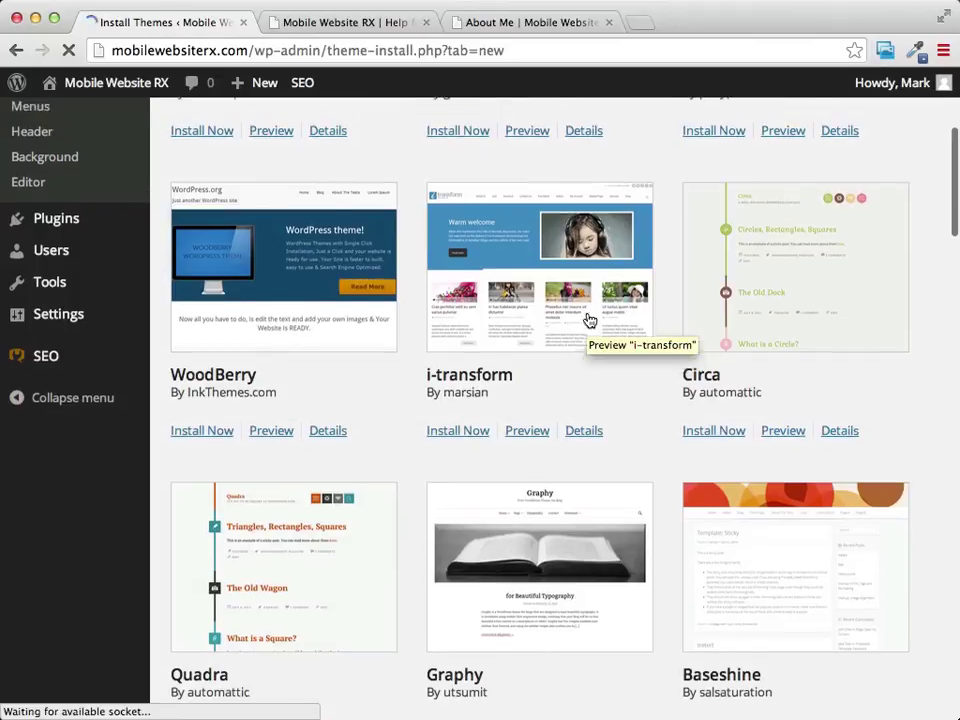
scroll(588, 320, "up", 5)
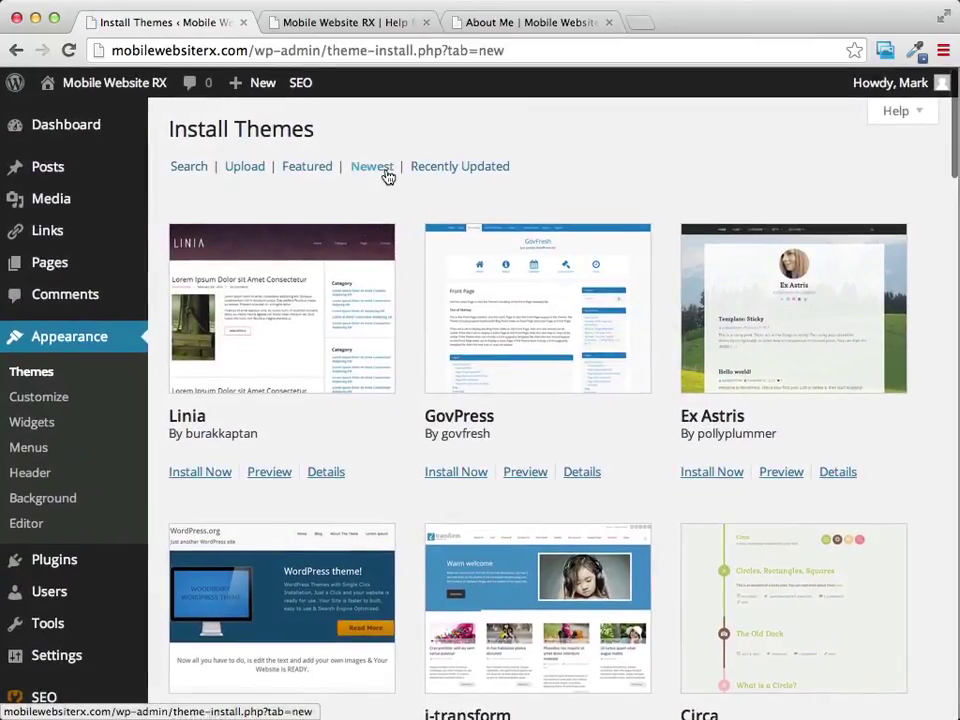
Return to the installed themes and open the customizer for the active Twenty Fourteen theme.
left_click(52, 342)
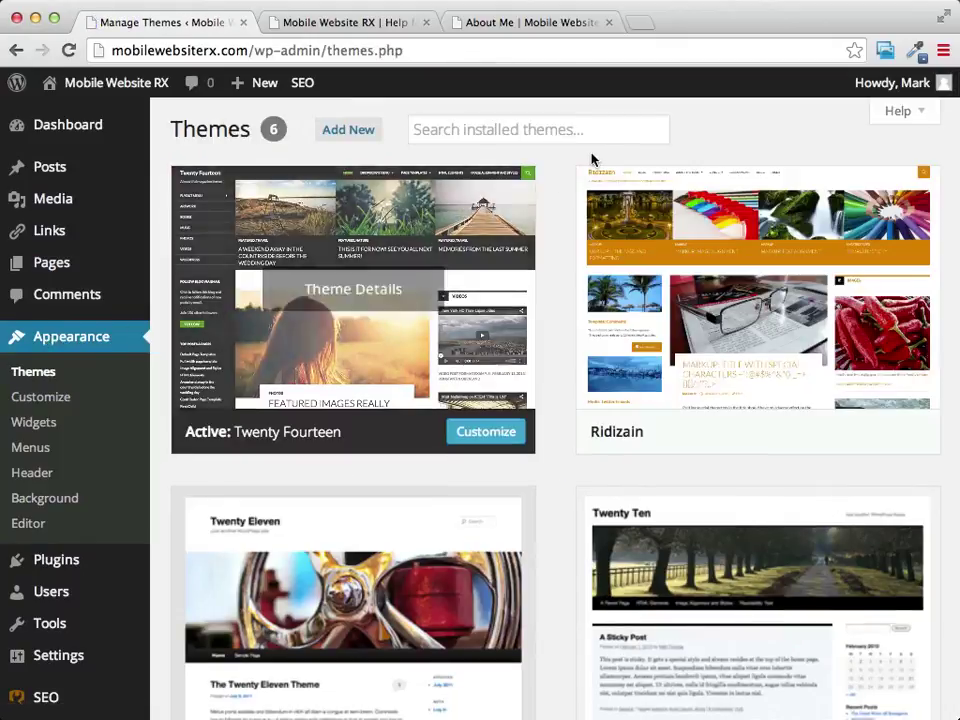
scroll(334, 405, "down", 1)
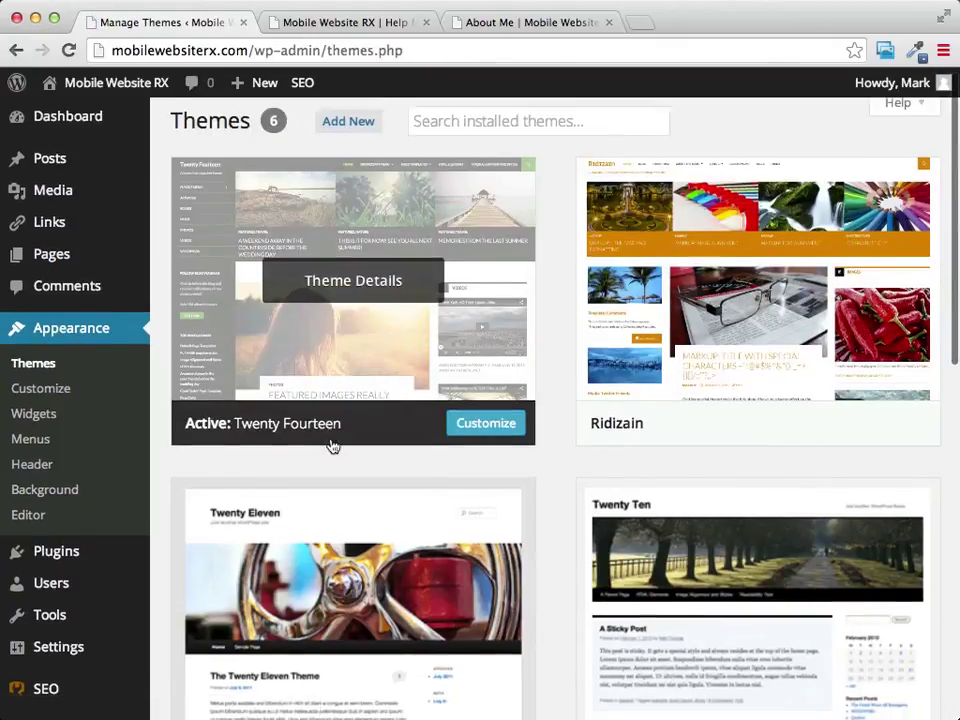
left_click(487, 425)
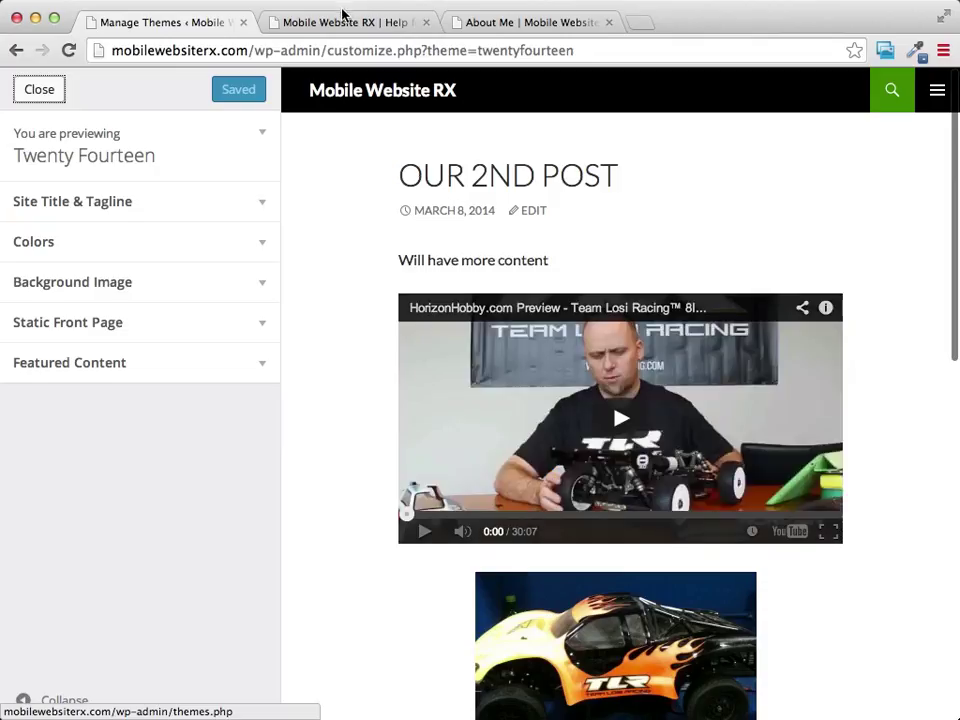
View the open About Me page for comparison, and close the Twenty Fourteen customizer.
left_click(452, 20)
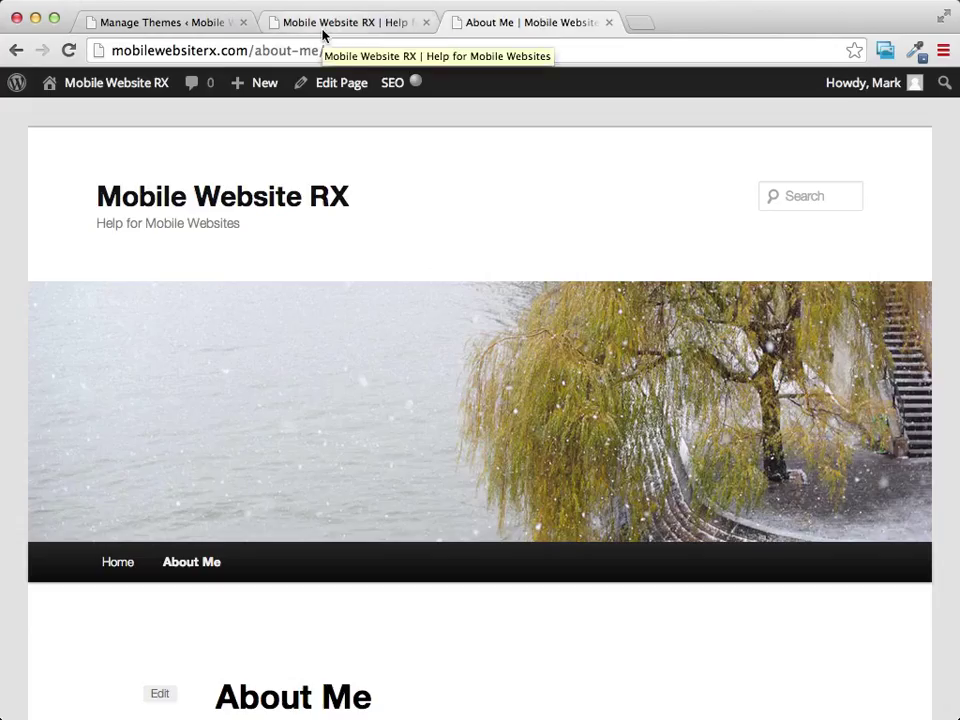
left_click(154, 22)
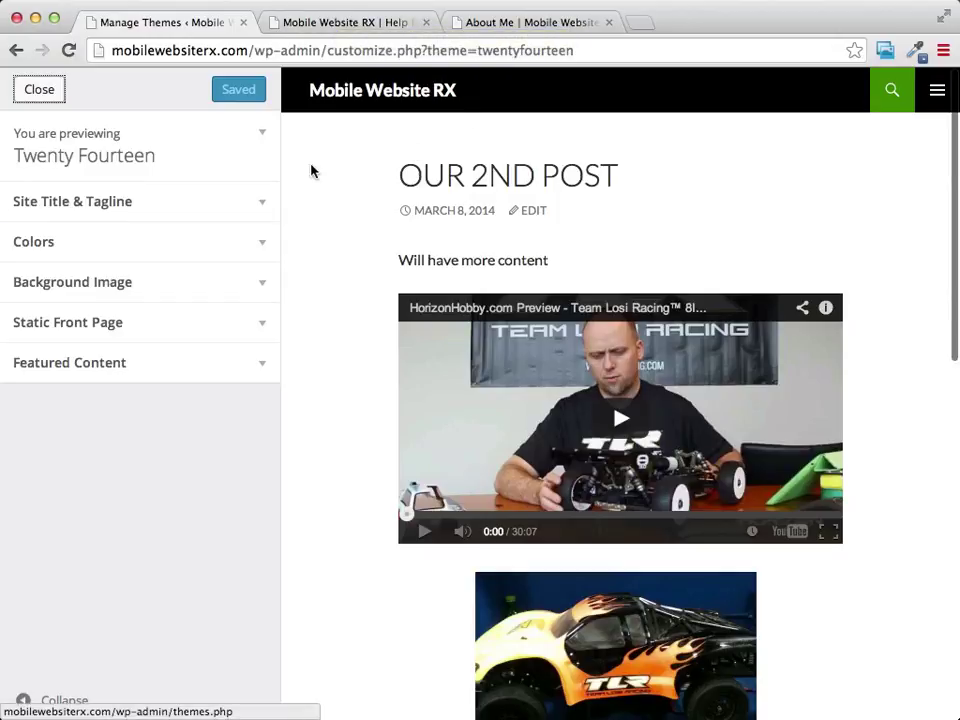
left_click(42, 89)
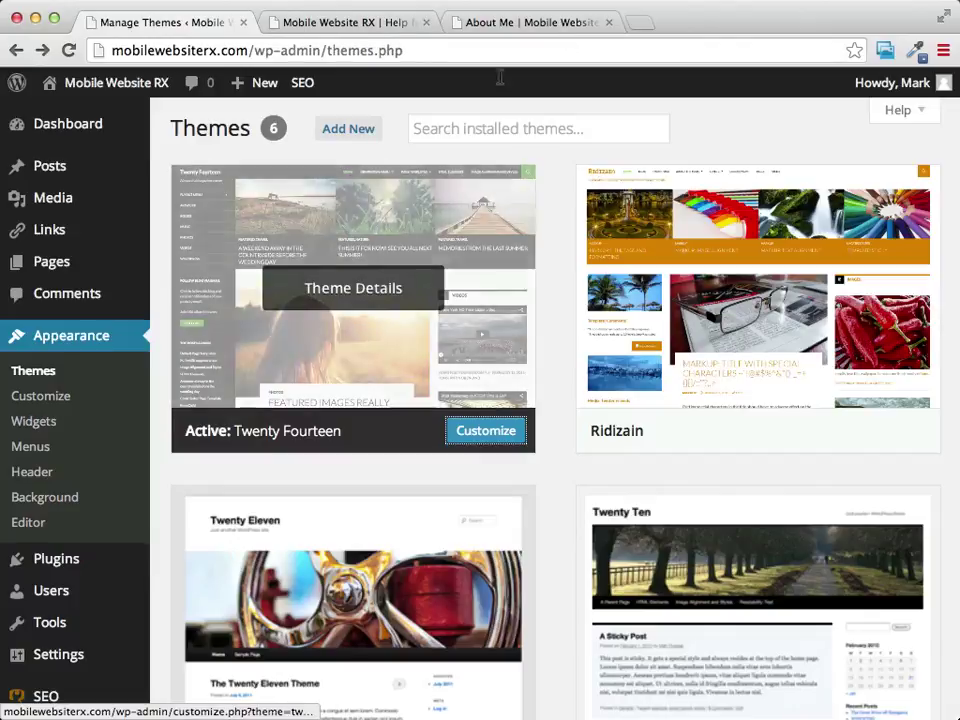
Look over the whole list of installed themes, down to the option for adding a new theme.
scroll(542, 176, "down", 5)
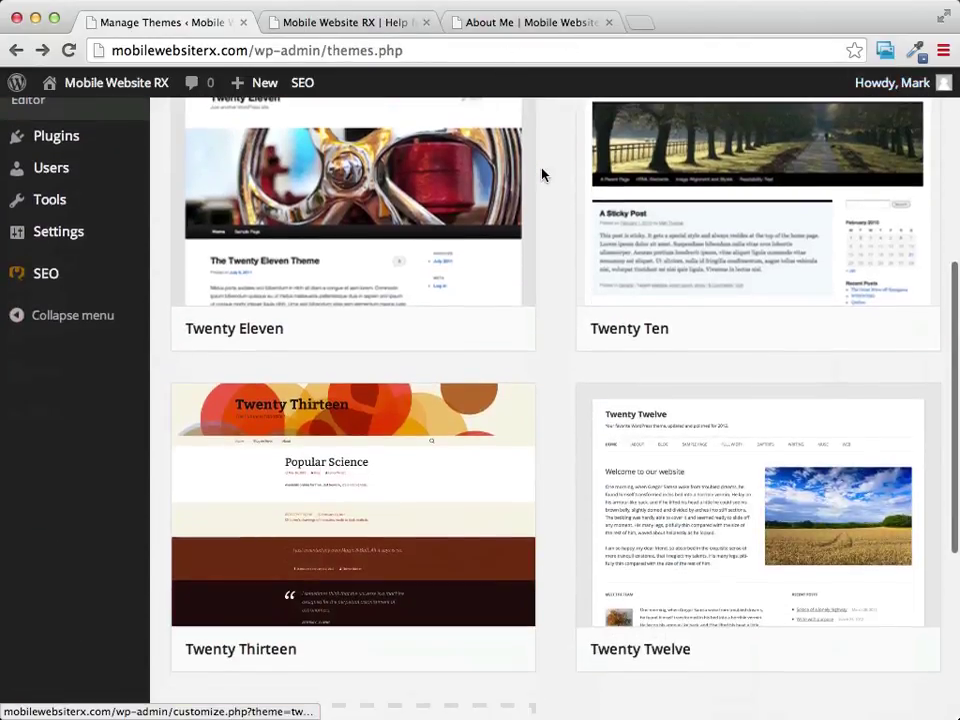
scroll(448, 407, "down", 4)
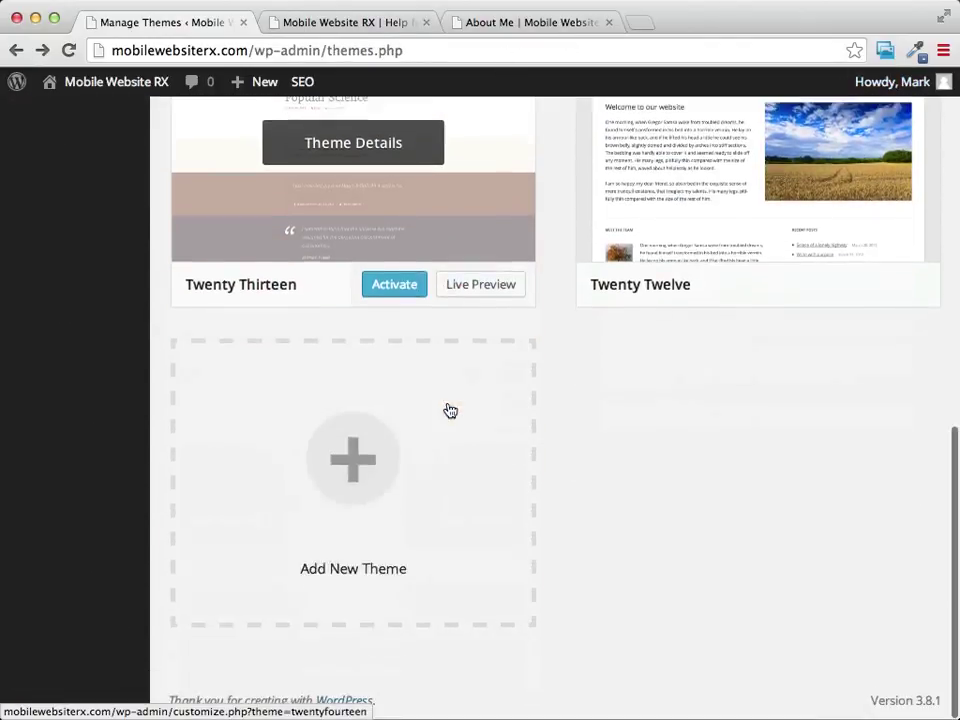
scroll(450, 410, "up", 9)
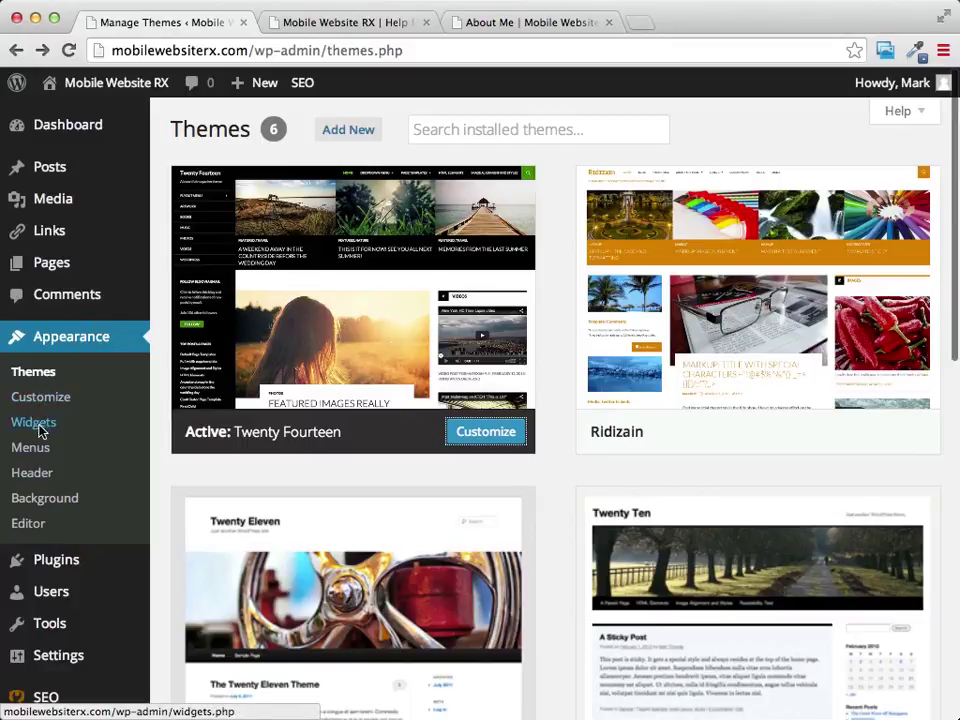
Open the custom header settings and review the header image, header text and text color options.
left_click(32, 476)
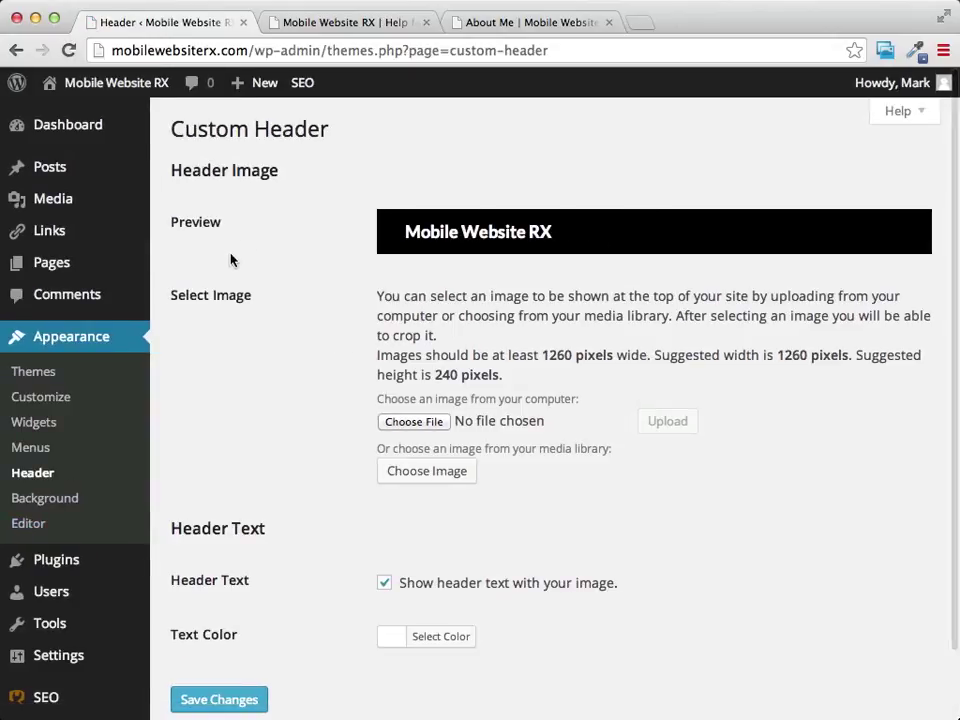
scroll(546, 373, "down", 2)
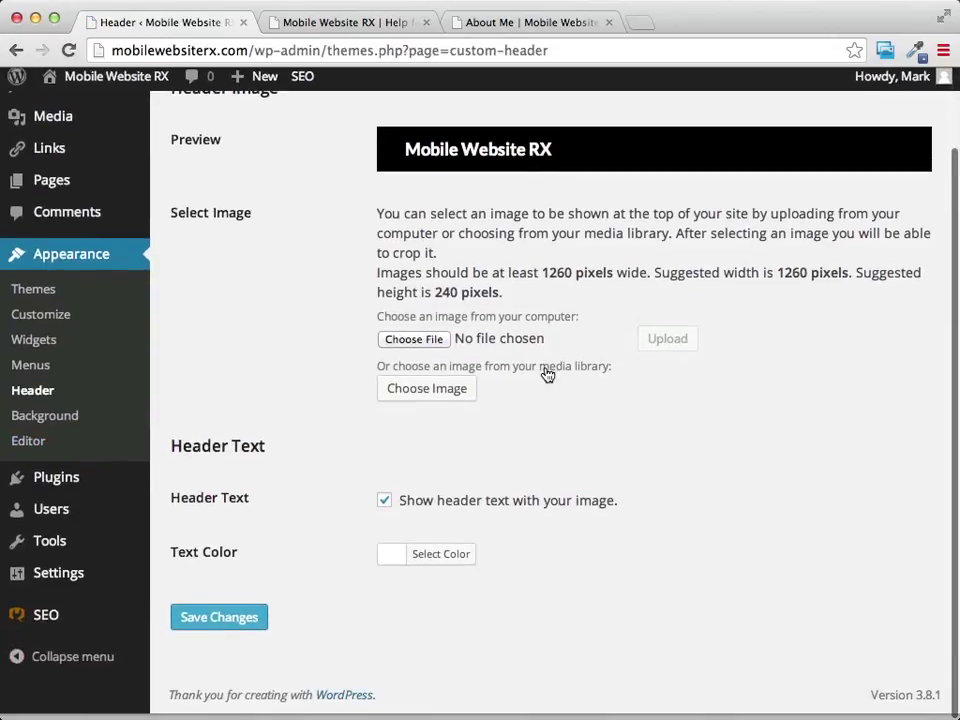
scroll(546, 373, "up", 2)
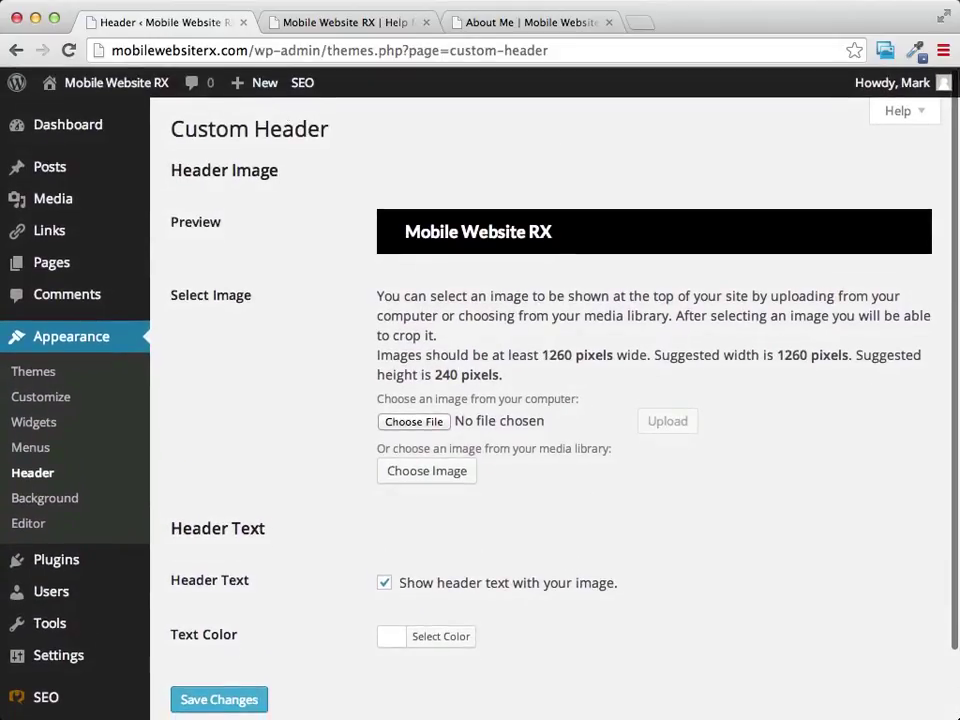